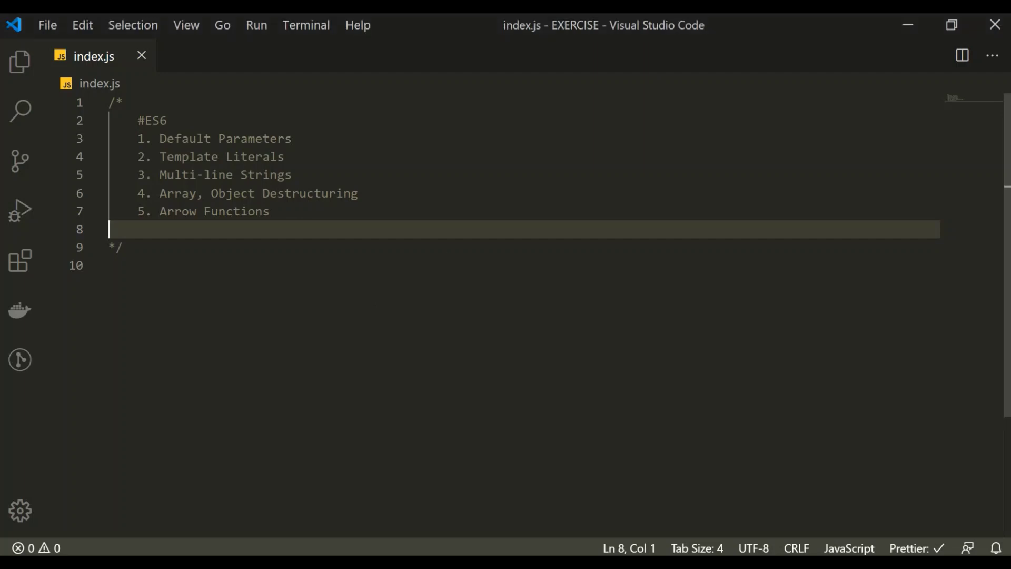
Step: Replace the ES6 notes with an empty multiply function and a multiply(10,20) call
{"action": "key", "text": "ctrl+a"}
{"action": "type", "text": "var "}
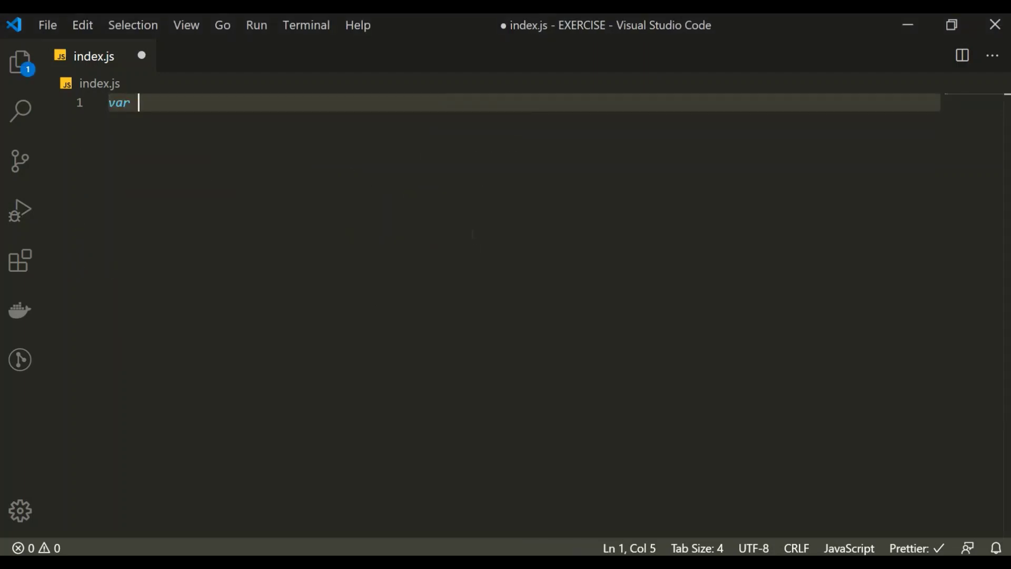
{"action": "type", "text": "multiply "}
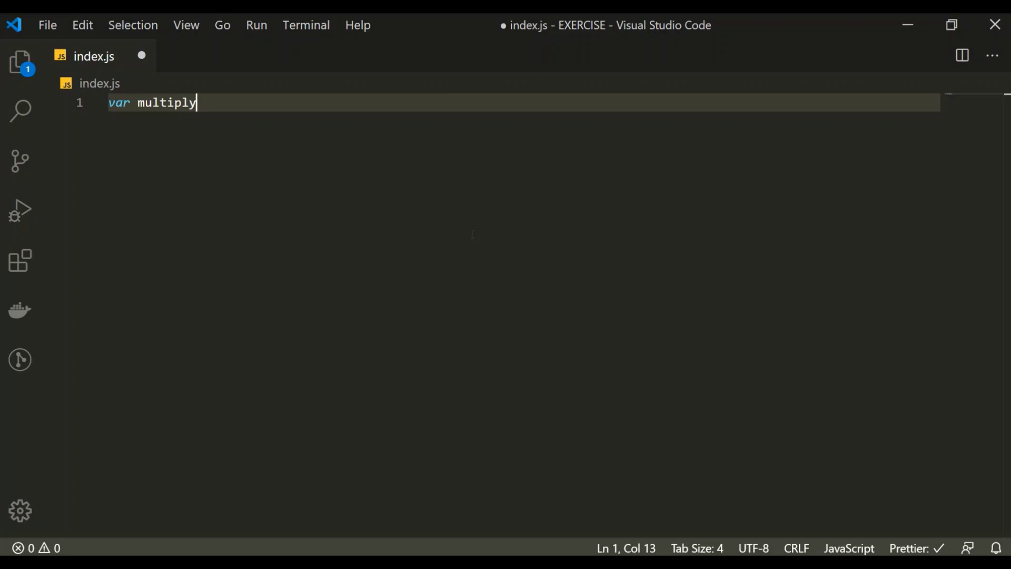
{"action": "type", "text": "= function"}
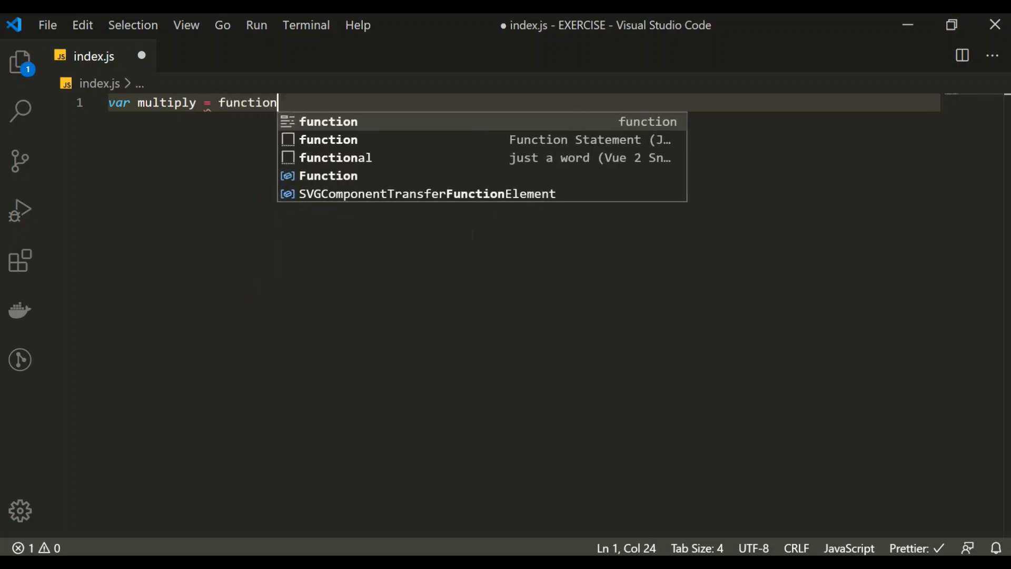
{"action": "type", "text": "(){"}
{"action": "key", "text": "Return"}
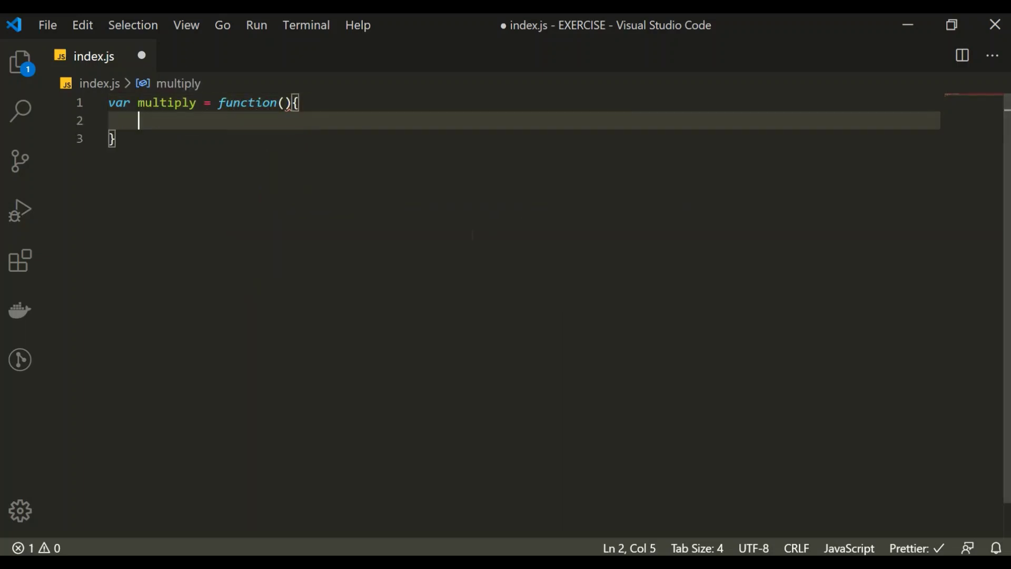
{"action": "key", "text": "Down"}
{"action": "key", "text": "Return"}
{"action": "key", "text": "Return"}
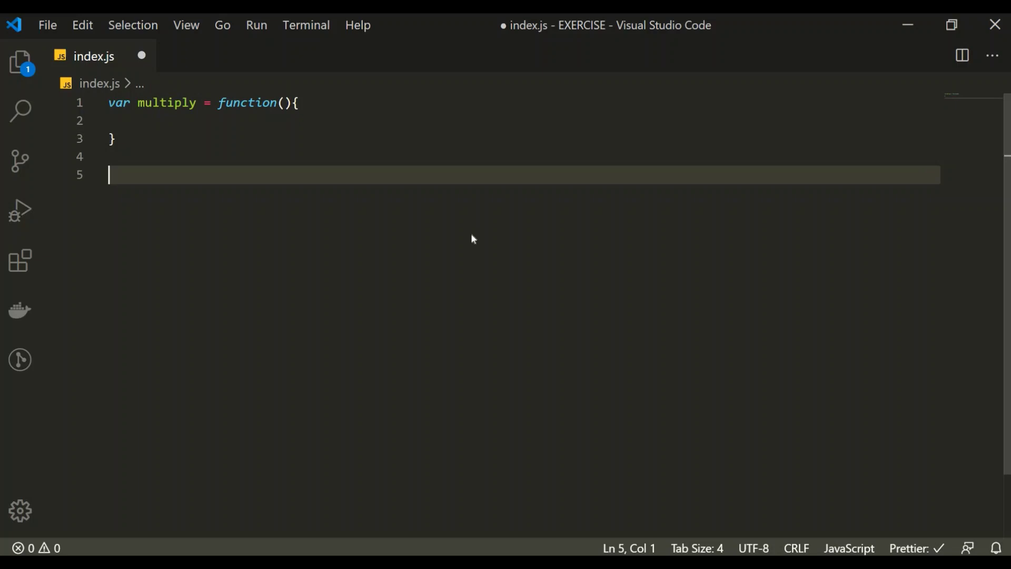
{"action": "type", "text": "multiply()"}
{"action": "key", "text": "Left"}
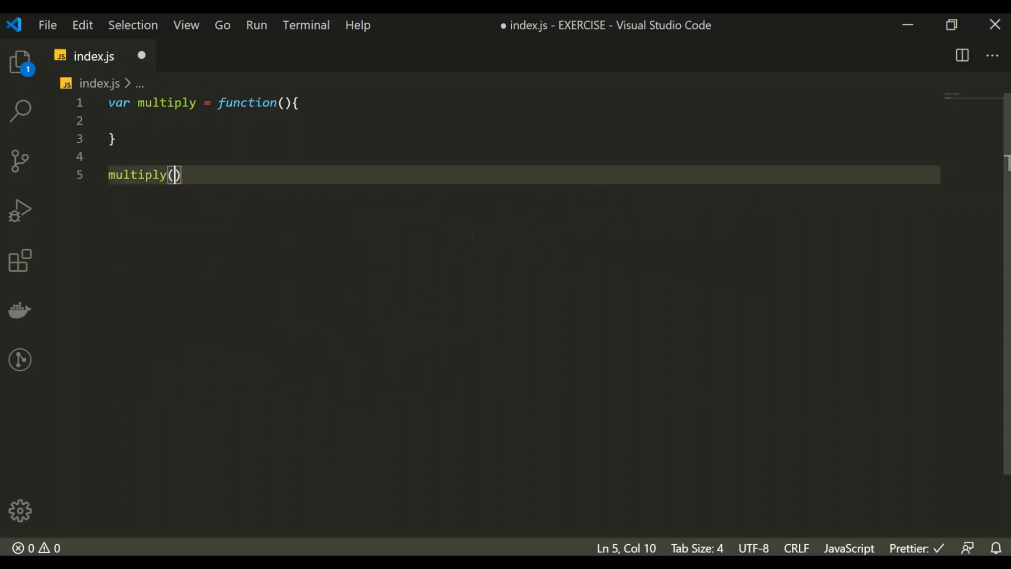
{"action": "type", "text": "10,"}
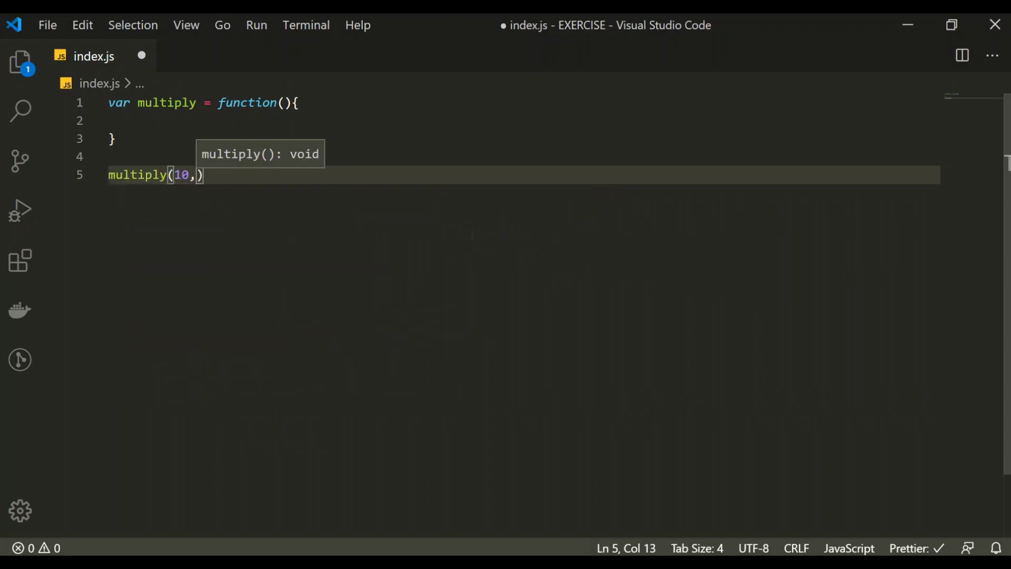
{"action": "type", "text": "20"}
{"action": "key", "text": "Right"}
{"action": "type", "text": ";"}
Step: Write the indented function body line 'return no1 * no2;'
{"action": "key", "text": "Up"}
{"action": "key", "text": "Up"}
{"action": "key", "text": "Up"}
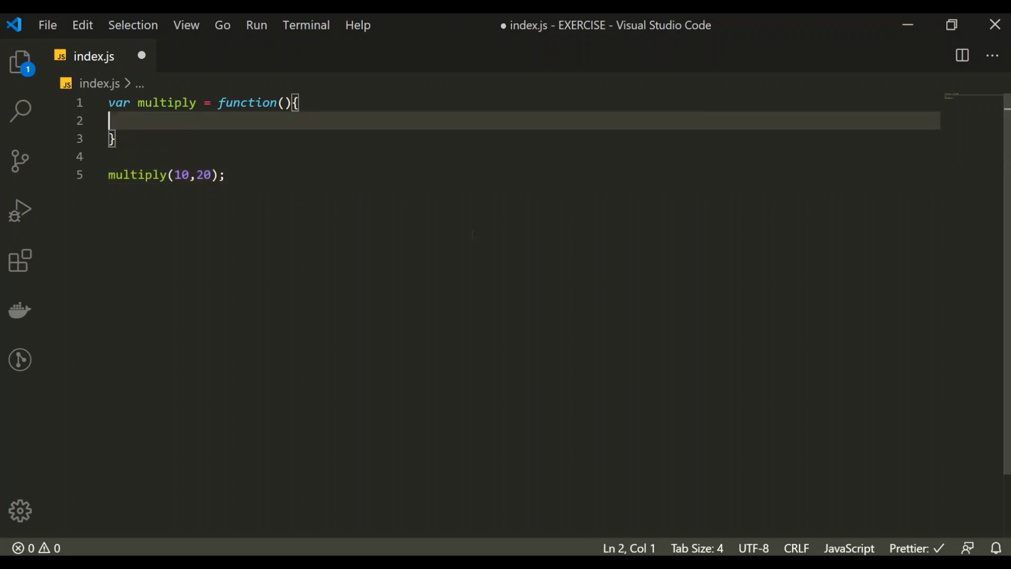
{"action": "key", "text": "Tab"}
{"action": "type", "text": "rturn"}
{"action": "key", "text": "BackSpace"}
{"action": "key", "text": "BackSpace"}
{"action": "key", "text": "BackSpace"}
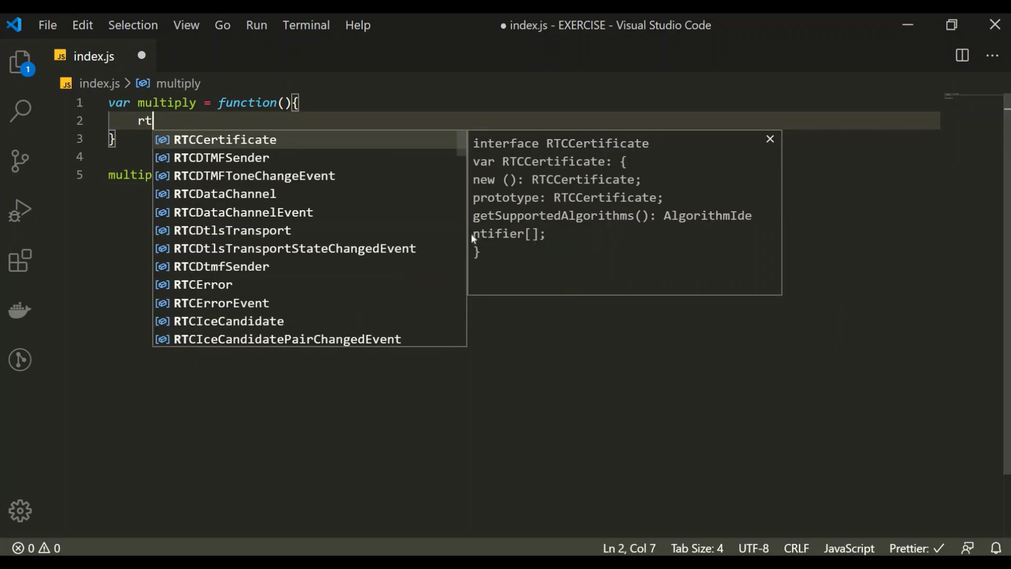
{"action": "key", "text": "BackSpace"}
{"action": "type", "text": "eturn "}
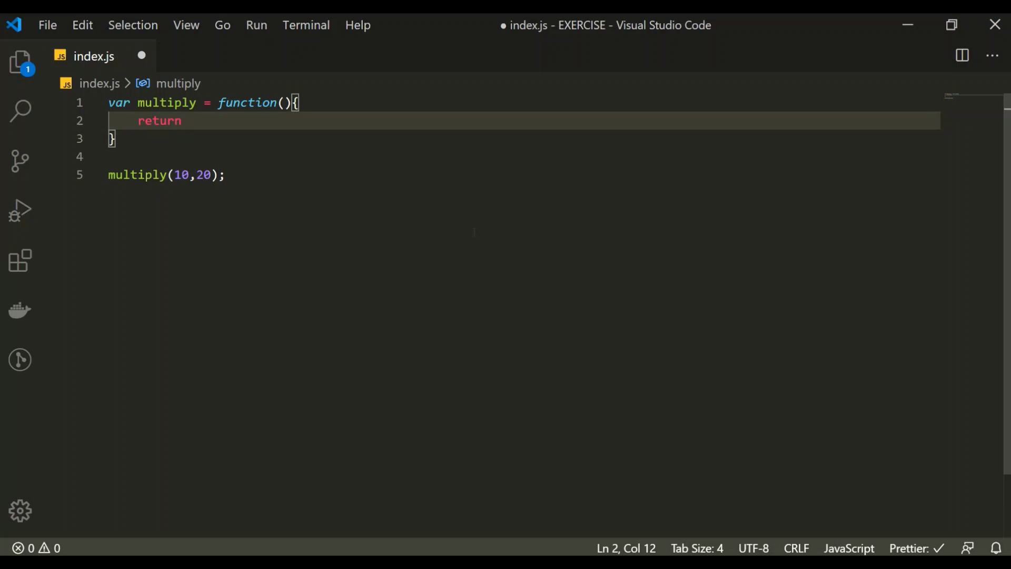
{"action": "type", "text": "no1, no"}
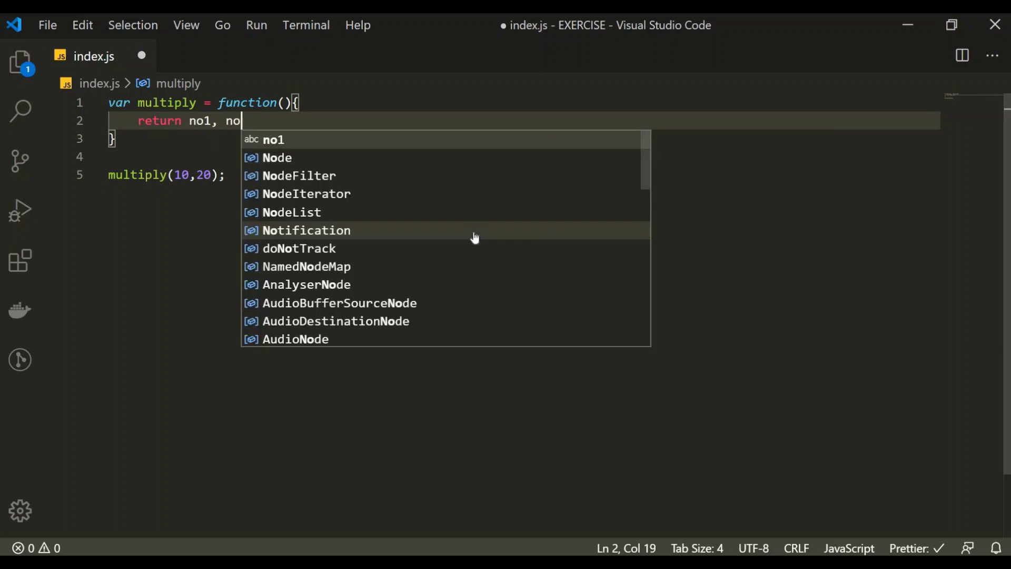
{"action": "key", "text": "BackSpace"}
{"action": "key", "text": "BackSpace"}
{"action": "key", "text": "BackSpace"}
{"action": "type", "text": "* "}
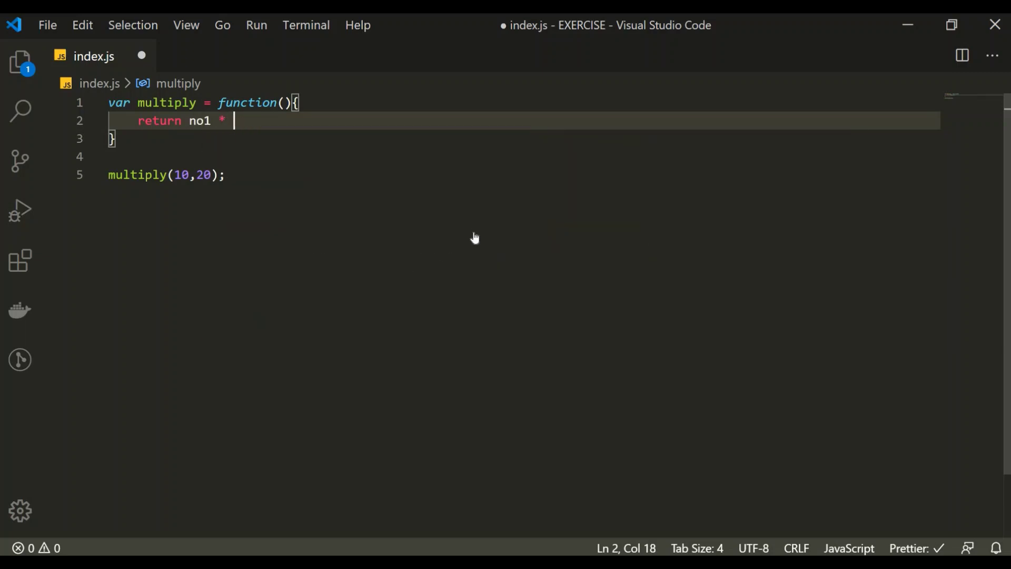
{"action": "type", "text": "no2;"}
Step: Give multiply the parameters no1, no2 and save to auto-format
{"action": "key", "text": "Up"}
{"action": "key", "text": "Right"}
{"action": "key", "text": "Right"}
{"action": "key", "text": "Right"}
{"action": "type", "text": "no1"}
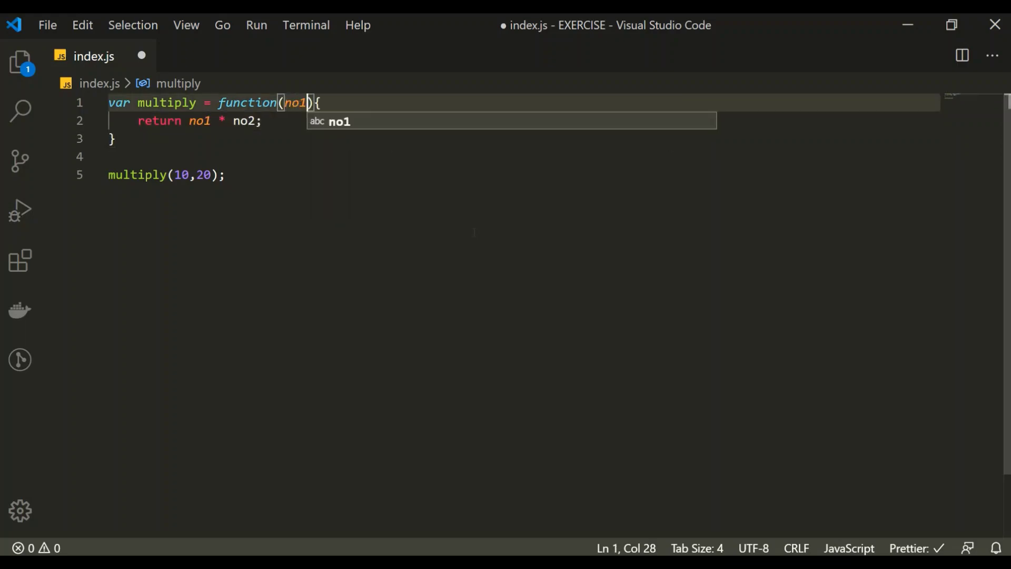
{"action": "type", "text": ", no2"}
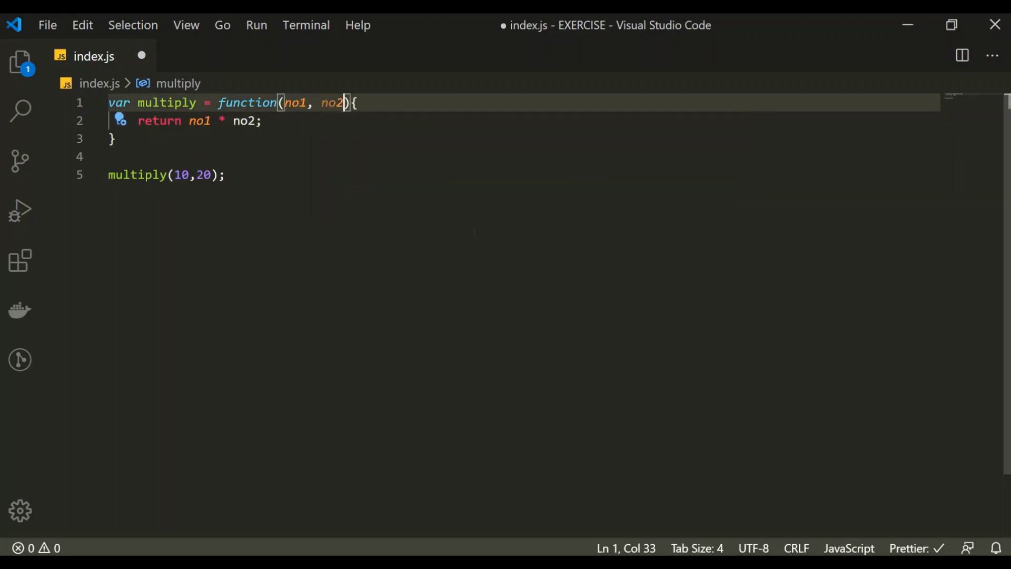
{"action": "key", "text": "ctrl+s"}
Step: Wrap the multiply(10, 20) call in console.log and save
{"action": "key", "text": "Down"}
{"action": "key", "text": "Down"}
{"action": "key", "text": "Down"}
{"action": "key", "text": "Down"}
{"action": "key", "text": "End"}
{"action": "key", "text": "Left"}
{"action": "key", "text": "Left"}
{"action": "key", "text": "Left"}
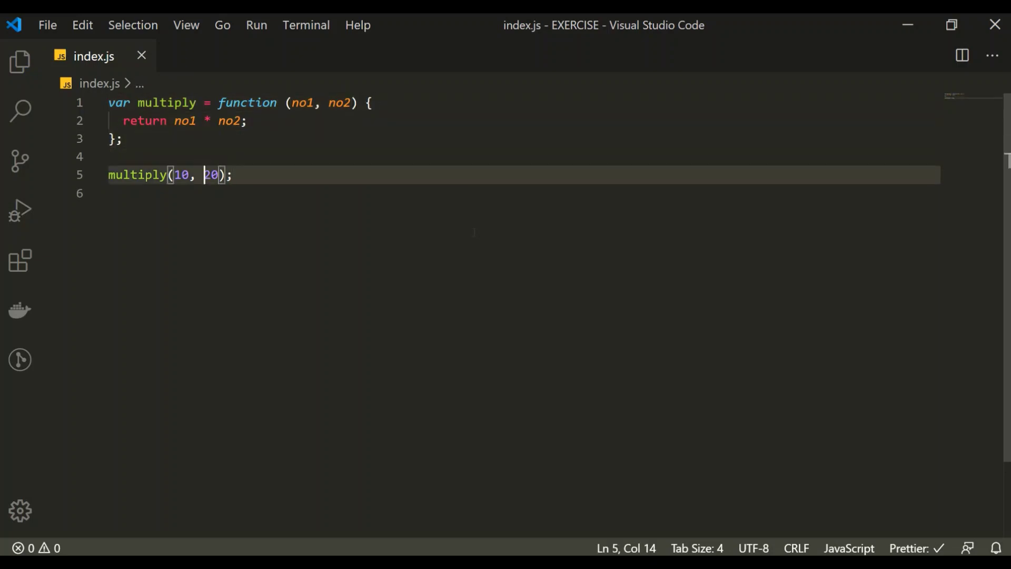
{"action": "key", "text": "Left"}
{"action": "key", "text": "Left"}
{"action": "key", "text": "Left"}
{"action": "key", "text": "Home"}
{"action": "type", "text": "conso"}
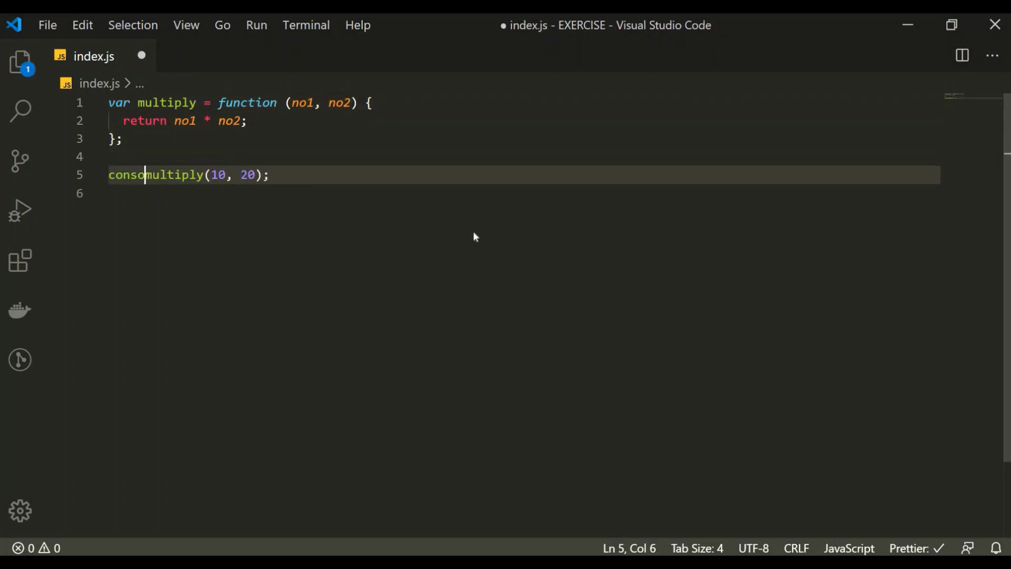
{"action": "type", "text": "le.log("}
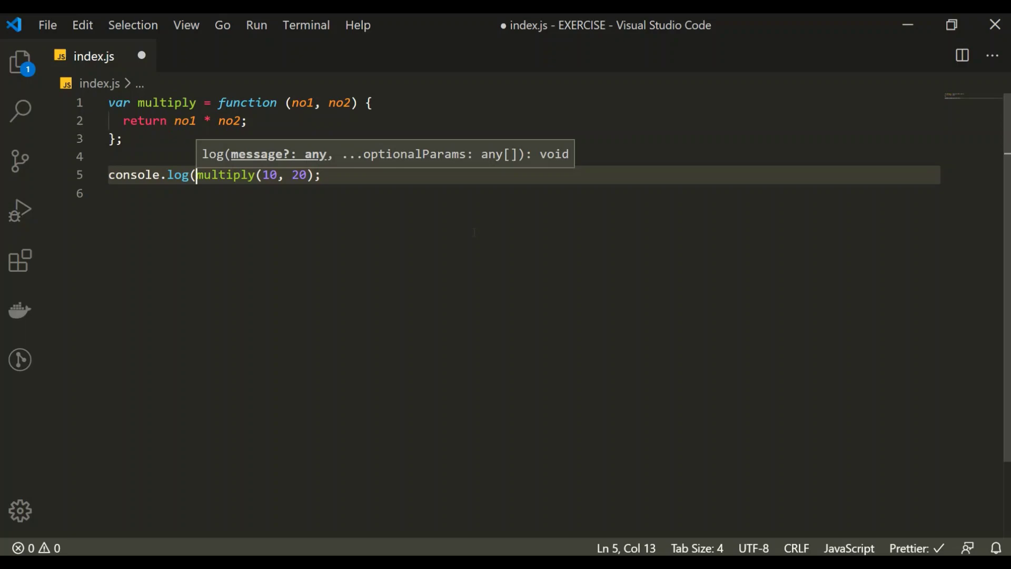
{"action": "key", "text": "ctrl+Right"}
{"action": "key", "text": "ctrl+Right"}
{"action": "key", "text": "ctrl+Right"}
{"action": "type", "text": ")"}
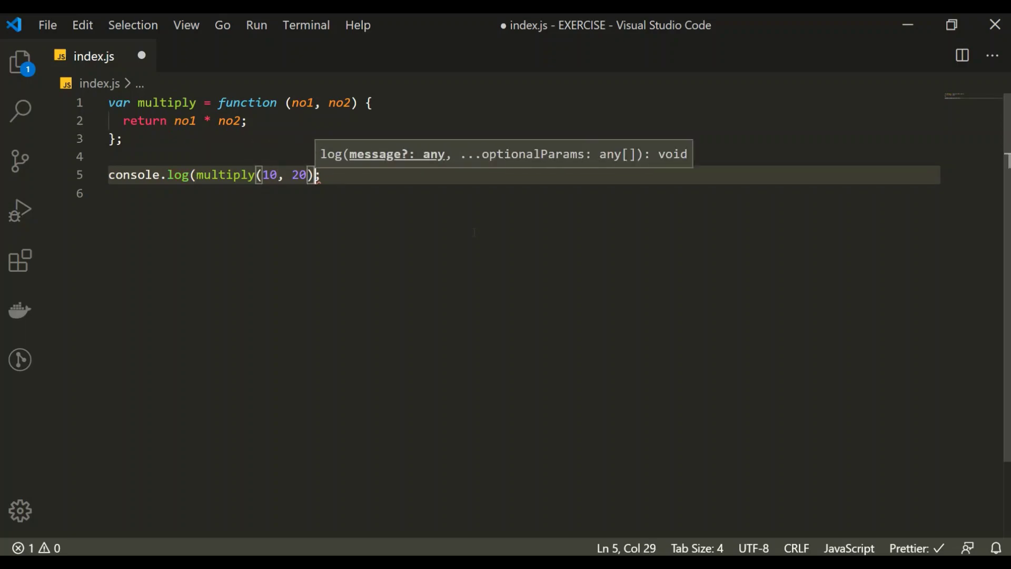
{"action": "type", "text": ")"}
{"action": "key", "text": "ctrl+s"}
{"action": "key", "text": "Up"}
{"action": "key", "text": "Up"}
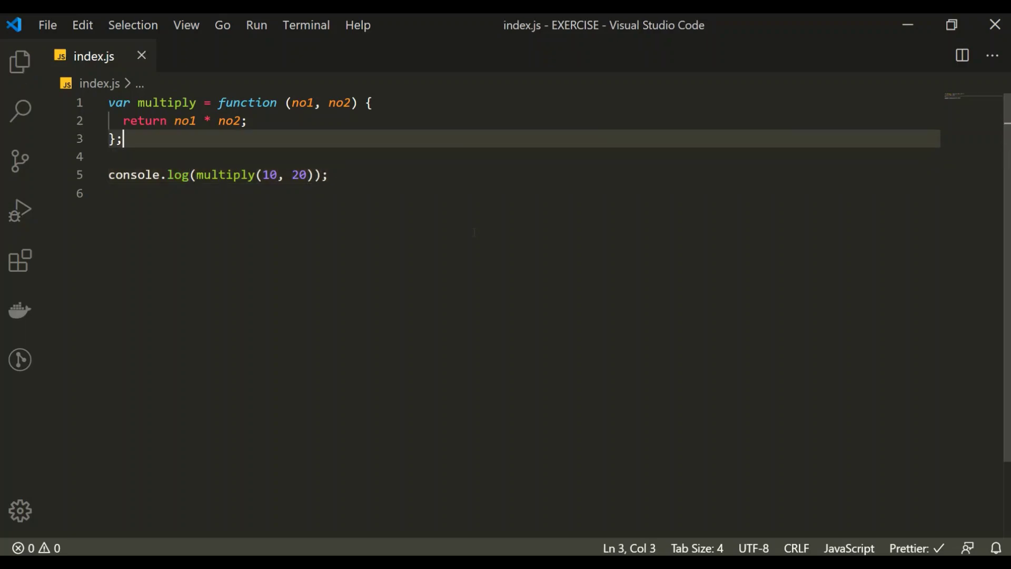
{"action": "key", "text": "ctrl+Home"}
Step: Add an '// ES5' comment as the first line of index.js and save
{"action": "key", "text": "Return"}
{"action": "key", "text": "Up"}
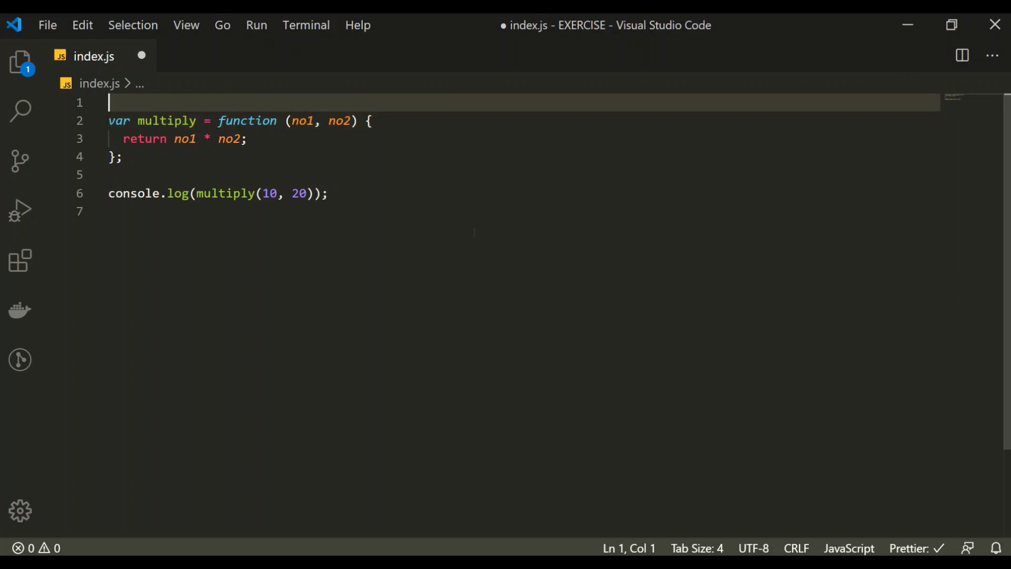
{"action": "type", "text": "/"}
{"action": "key", "text": "BackSpace"}
{"action": "type", "text": "// "}
{"action": "type", "text": "ES"}
{"action": "type", "text": "5"}
{"action": "key", "text": "ctrl+s"}
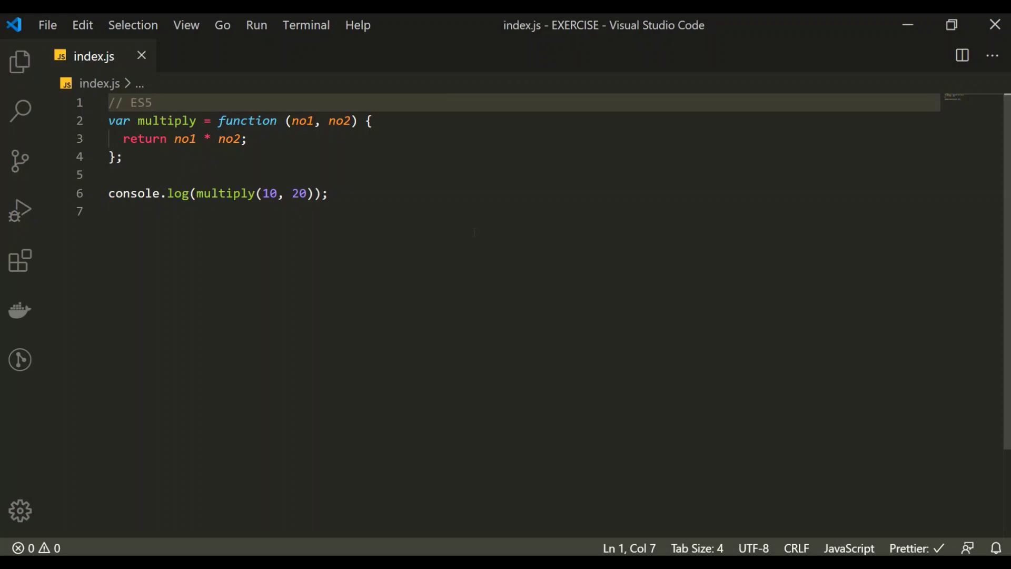
{"action": "key", "text": "Down"}
{"action": "key", "text": "Down"}
{"action": "key", "text": "Down"}
{"action": "key", "text": "Down"}
{"action": "key", "text": "Down"}
{"action": "key", "text": "Right"}
{"action": "key", "text": "Right"}
{"action": "key", "text": "Right"}
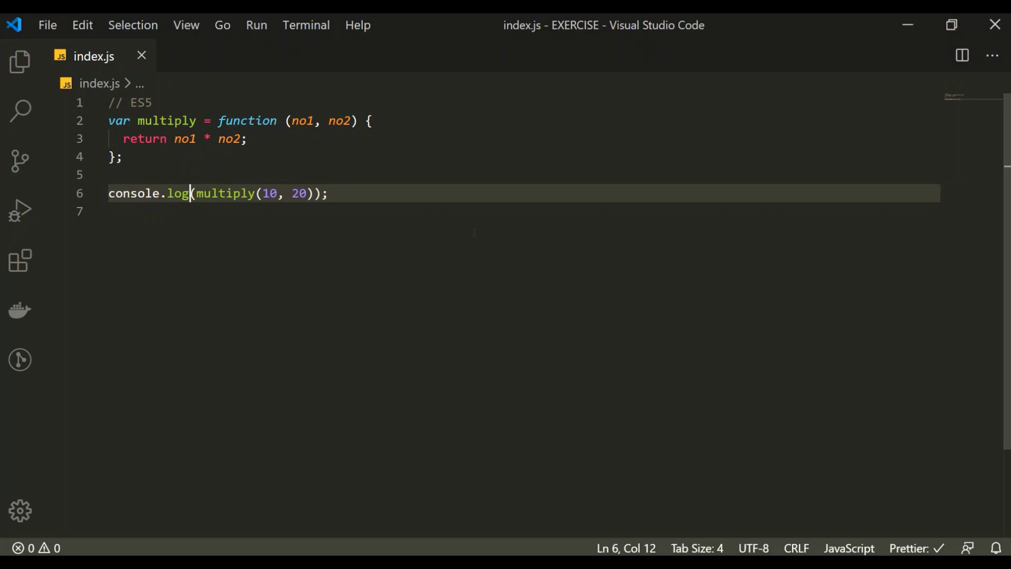
{"action": "key", "text": "Right"}
{"action": "key", "text": "Right"}
{"action": "key", "text": "Right"}
Step: Open a new terminal and run 'nodemon index.js', printing 200
{"action": "left_click", "coordinate": [300, 25]}
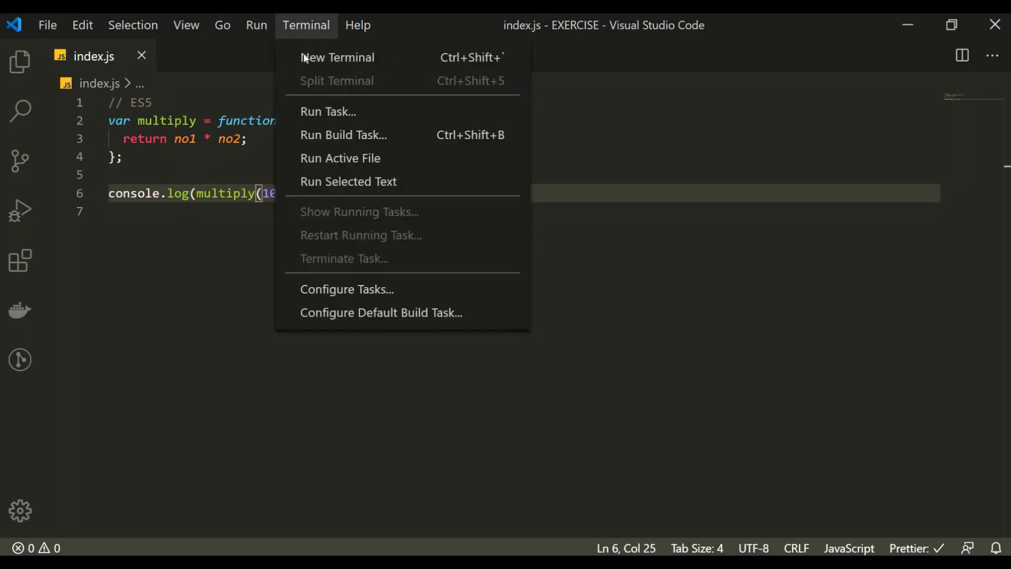
{"action": "key", "text": "Return"}
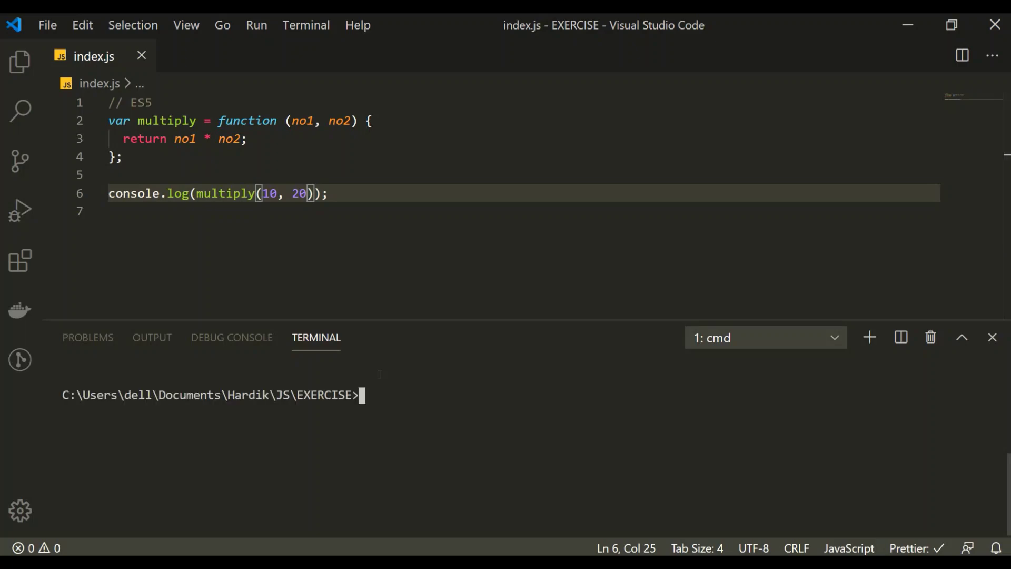
{"action": "key", "text": "Return"}
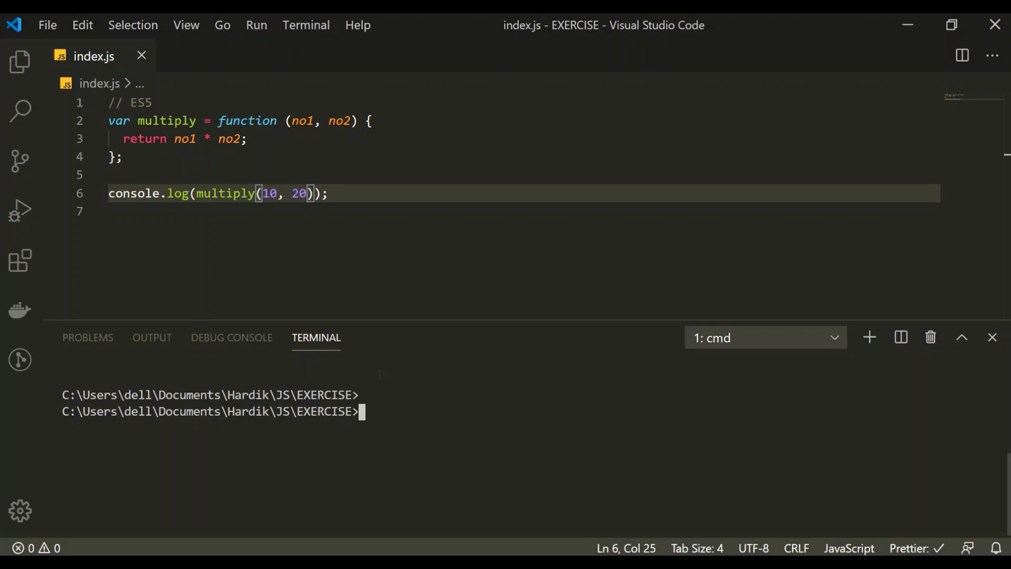
{"action": "type", "text": "node"}
{"action": "type", "text": " index"}
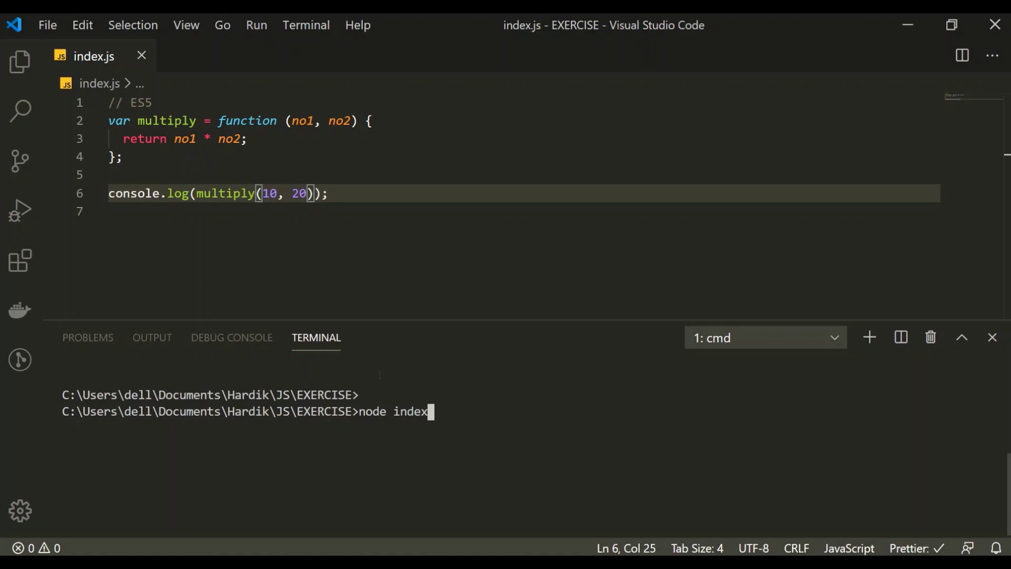
{"action": "type", "text": ".js"}
{"action": "key", "text": "Left"}
{"action": "key", "text": "Left"}
{"action": "key", "text": "Left"}
{"action": "key", "text": "Left"}
{"action": "key", "text": "Left"}
{"action": "key", "text": "Left"}
{"action": "key", "text": "Left"}
{"action": "key", "text": "Left"}
{"action": "type", "text": "mon"}
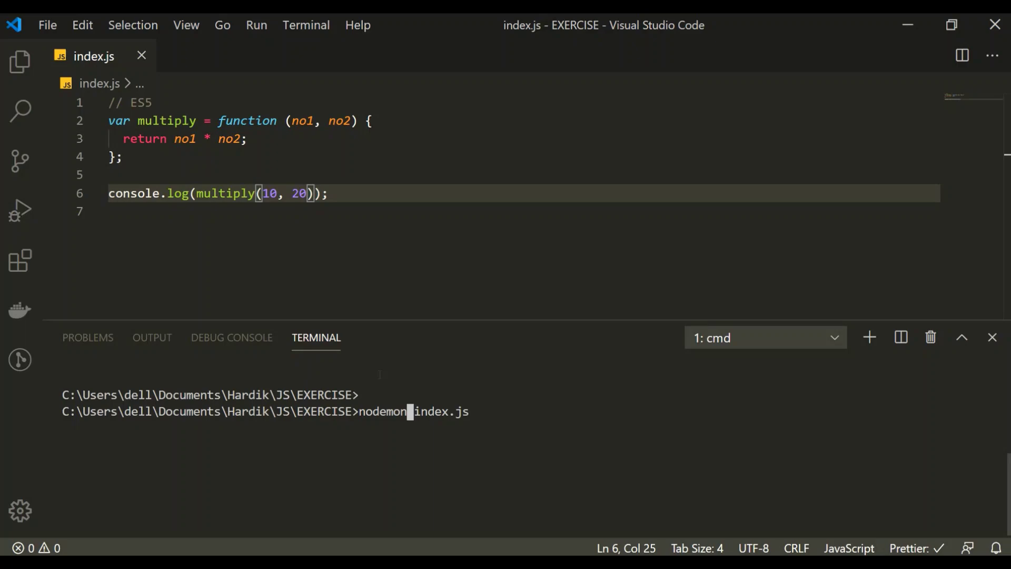
{"action": "key", "text": "Right"}
{"action": "key", "text": "Right"}
{"action": "key", "text": "Right"}
{"action": "key", "text": "Right"}
{"action": "key", "text": "Right"}
{"action": "key", "text": "Right"}
{"action": "key", "text": "Right"}
{"action": "key", "text": "Right"}
{"action": "key", "text": "Right"}
{"action": "key", "text": "Return"}
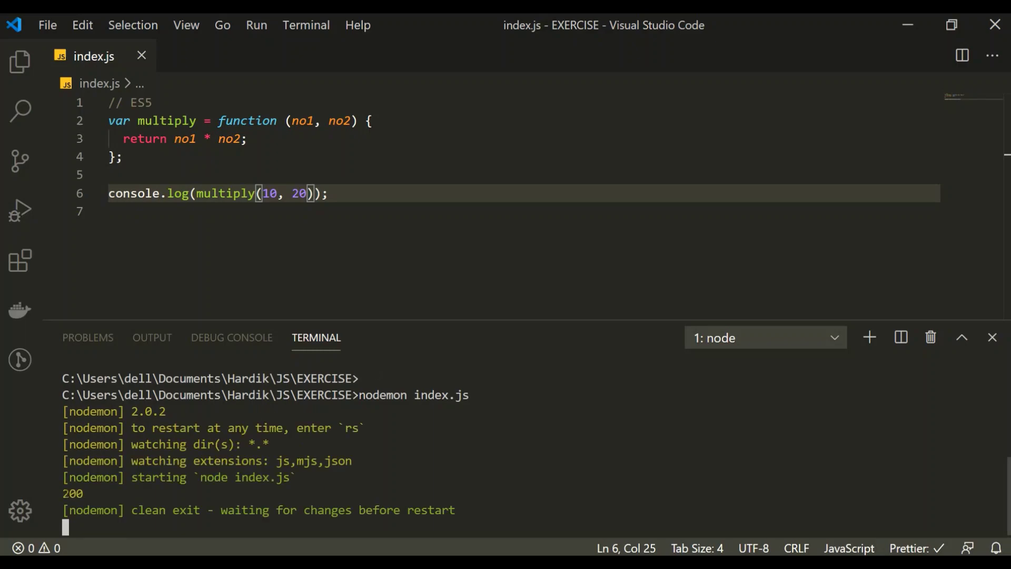
Step: Delete the 10, 20 arguments from the multiply call and save
{"action": "left_click_drag", "start_coordinate": [68, 494], "coordinate": [84, 493]}
{"action": "left_click_drag", "start_coordinate": [262, 192], "coordinate": [316, 193]}
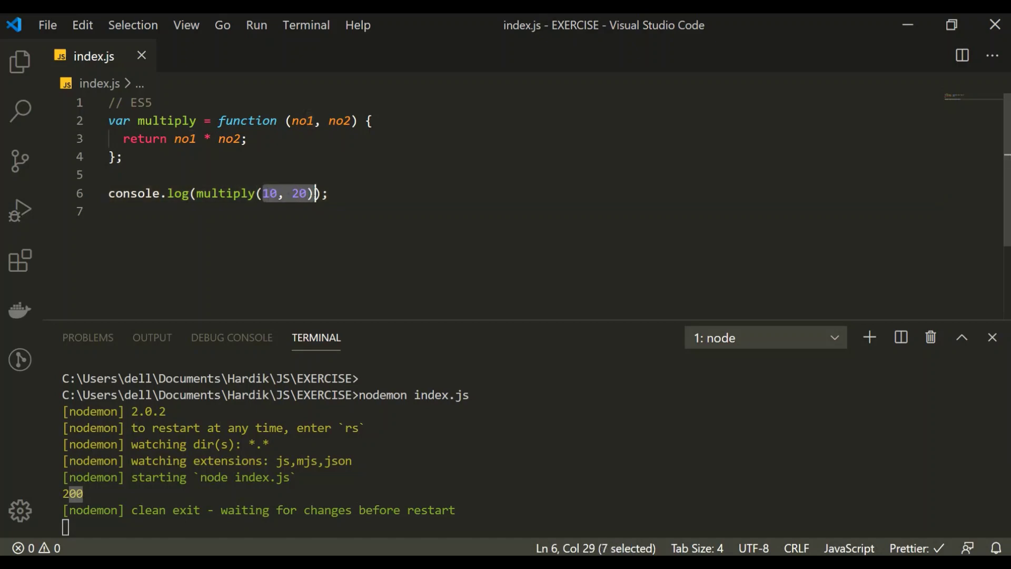
{"action": "key", "text": "shift+Left"}
{"action": "key", "text": "BackSpace"}
{"action": "key", "text": "ctrl+s"}
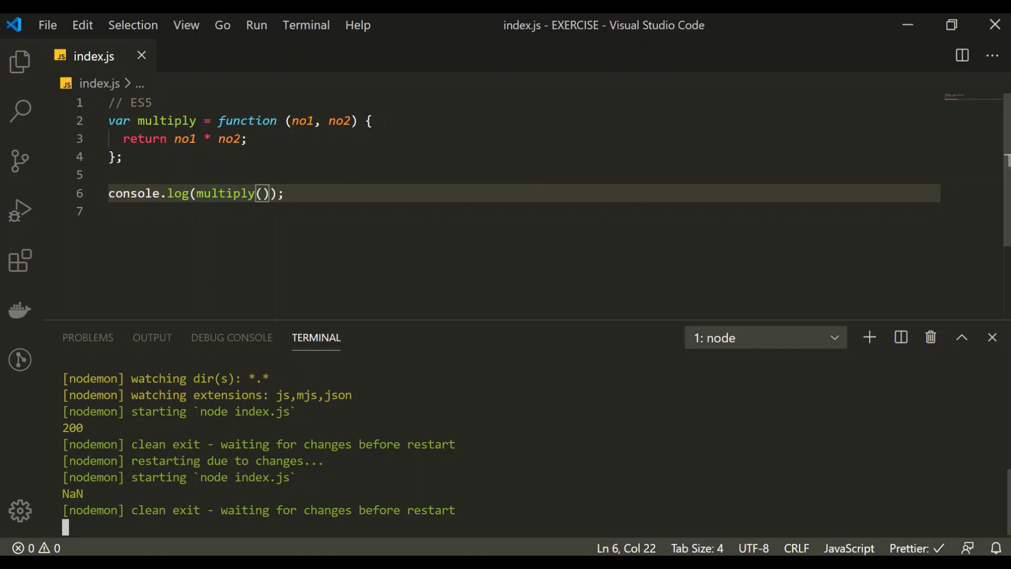
Step: Add a 'no1 || 2' fallback line inside multiply and save
{"action": "left_click", "coordinate": [383, 120]}
{"action": "key", "text": "Return"}
{"action": "type", "text": "var "}
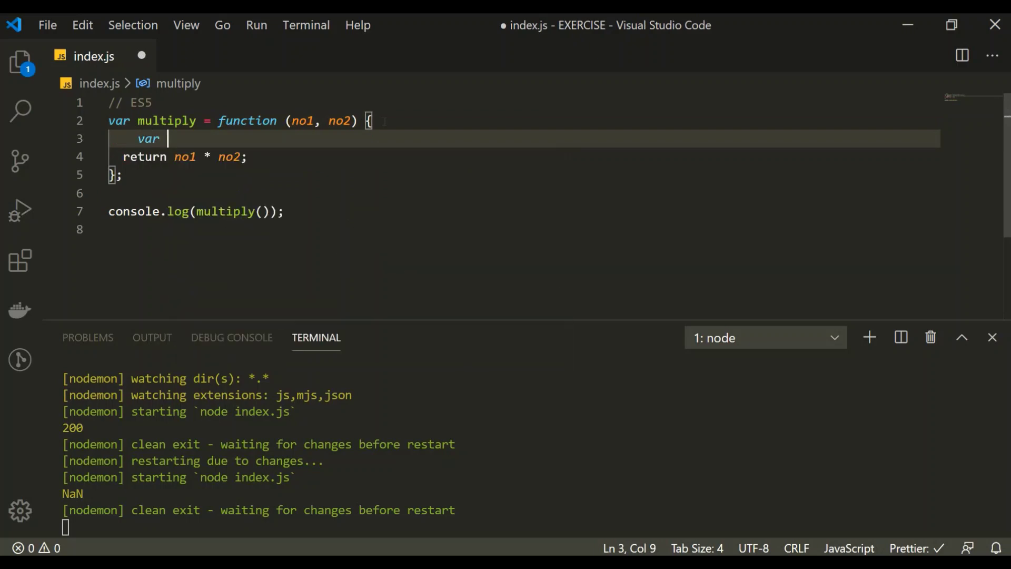
{"action": "type", "text": "no1 = "}
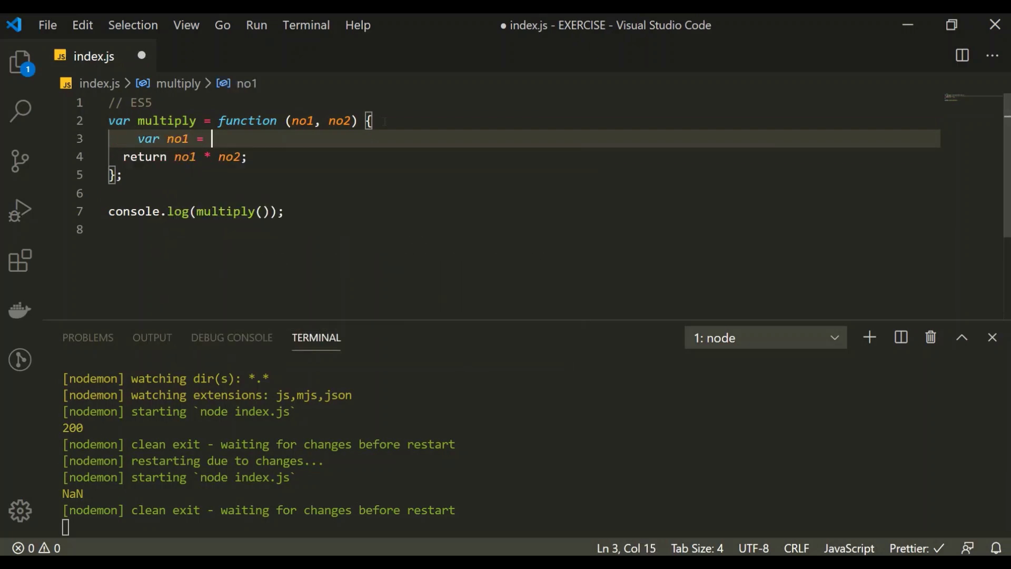
{"action": "type", "text": "no1 "}
{"action": "type", "text": "||"}
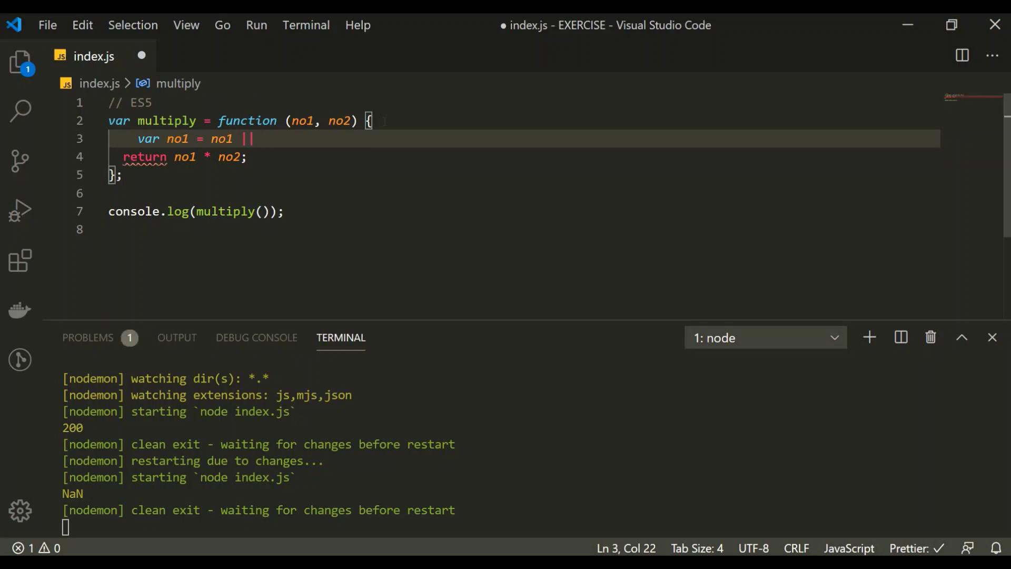
{"action": "type", "text": " 2"}
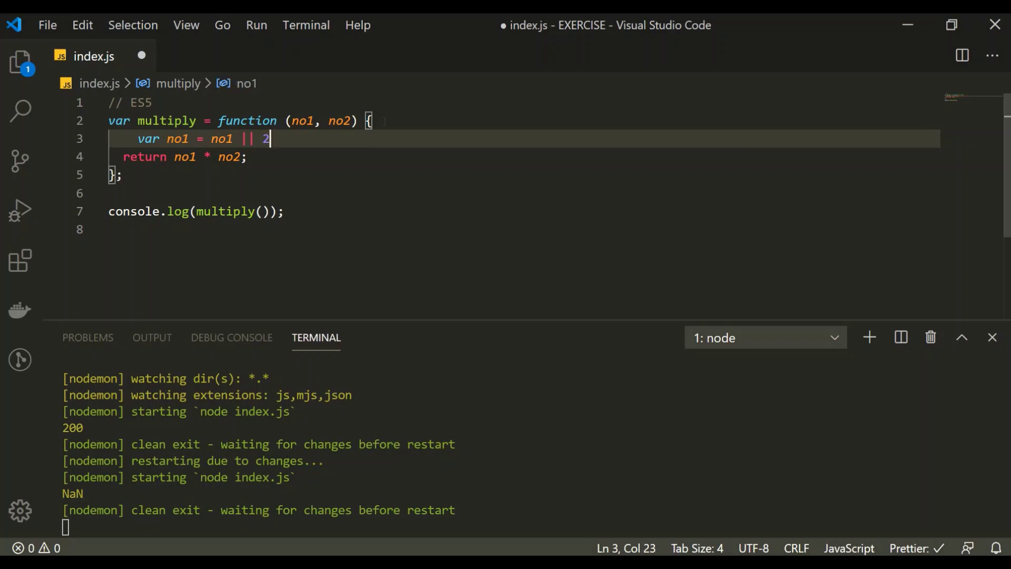
{"action": "key", "text": "ctrl+s"}
Step: Duplicate the fallback line as 'no2 || 3' and save, so nodemon prints 6
{"action": "key", "text": "shift+alt+Down"}
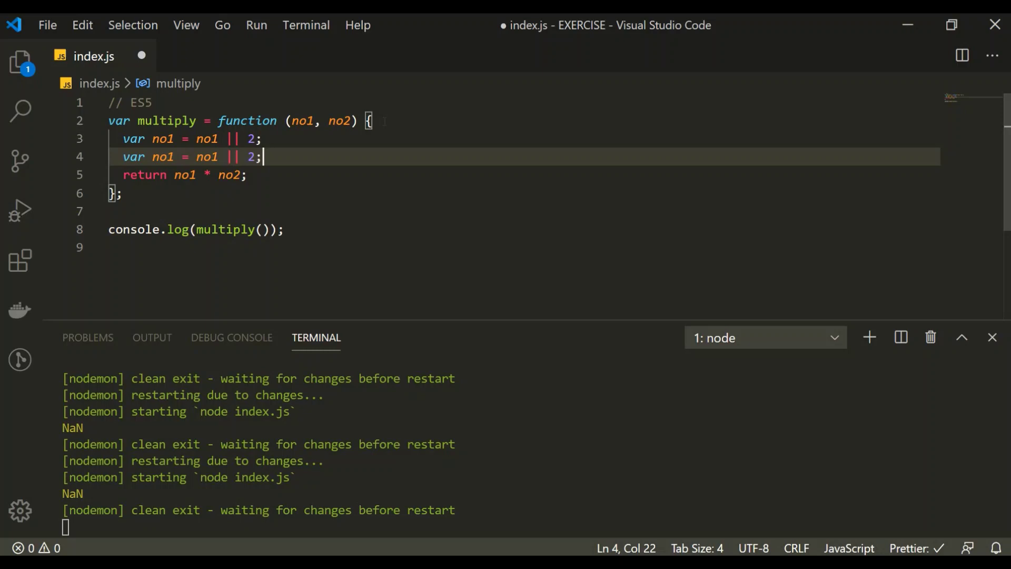
{"action": "key", "text": "ctrl+Left"}
{"action": "key", "text": "ctrl+Left"}
{"action": "key", "text": "ctrl+Left"}
{"action": "key", "text": "ctrl+Left"}
{"action": "key", "text": "ctrl+Left"}
{"action": "key", "text": "ctrl+shift+Right"}
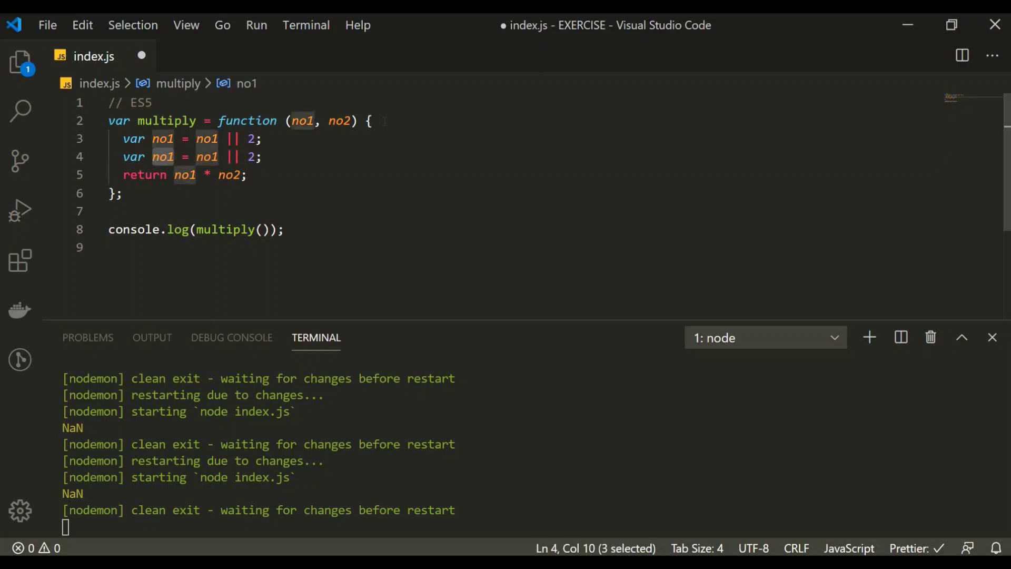
{"action": "key", "text": "ctrl+d"}
{"action": "type", "text": "no"}
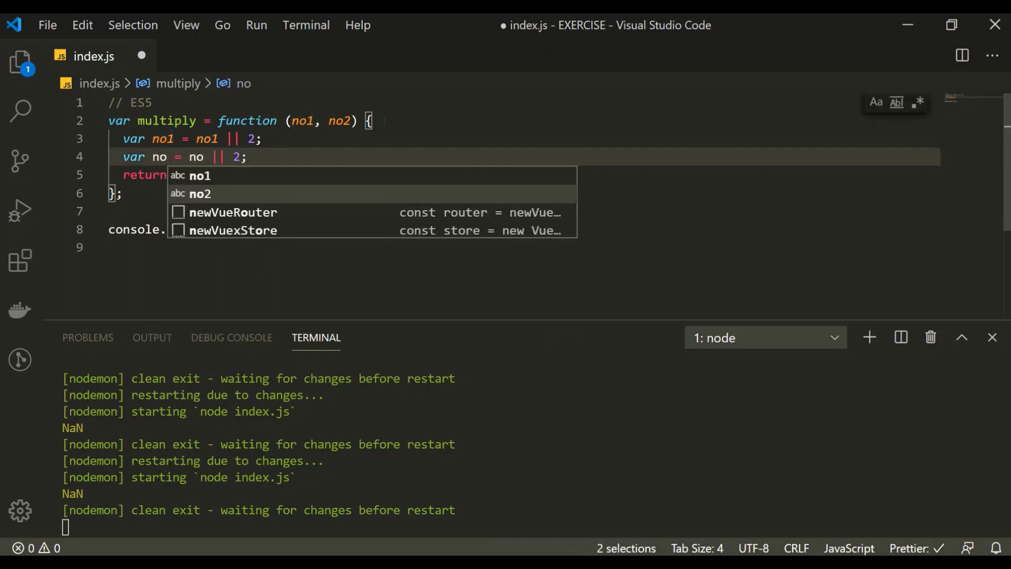
{"action": "type", "text": "2"}
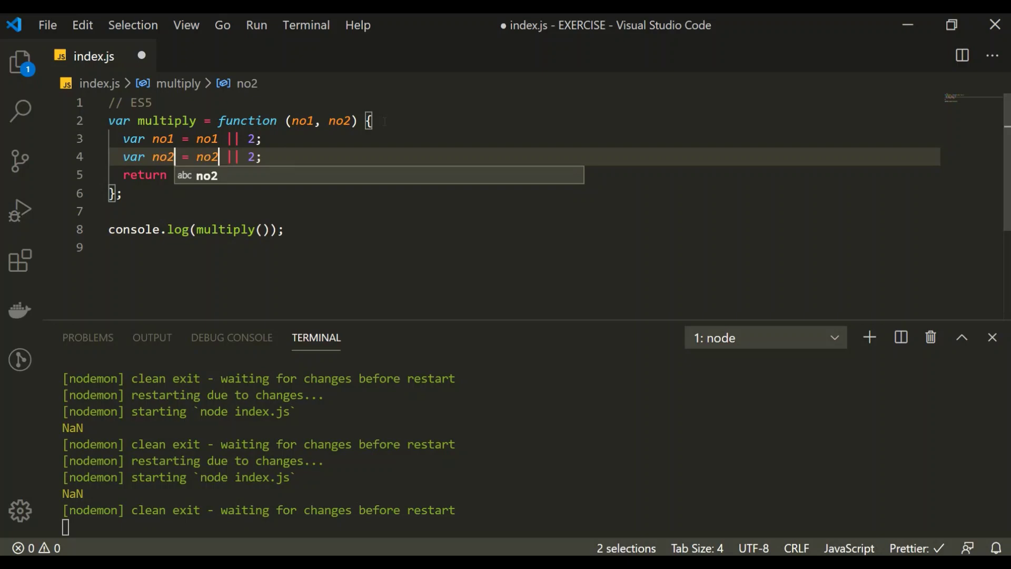
{"action": "key", "text": "Escape"}
{"action": "left_click", "coordinate": [255, 157]}
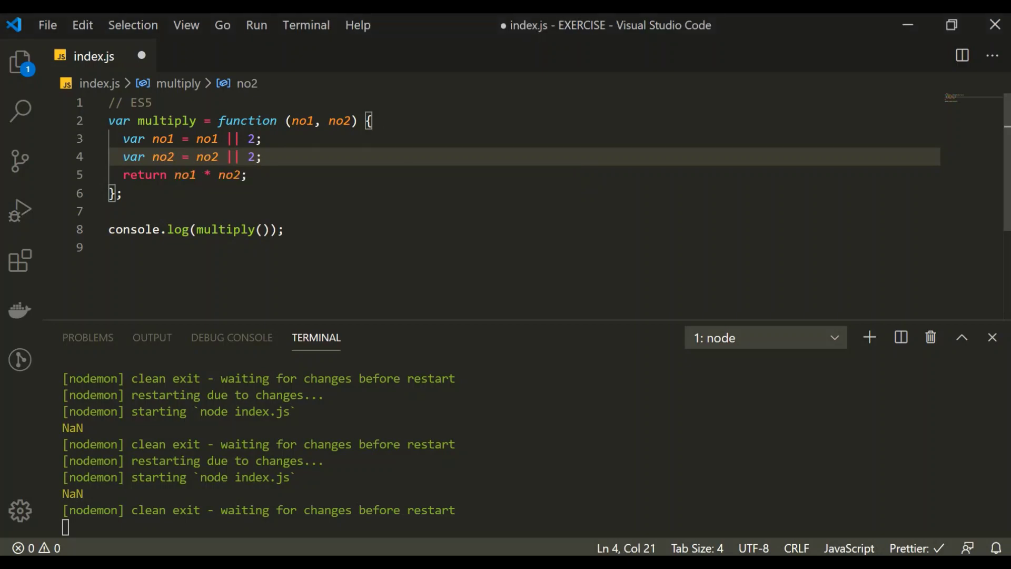
{"action": "key", "text": "BackSpace"}
{"action": "type", "text": "3"}
{"action": "key", "text": "ctrl+s"}
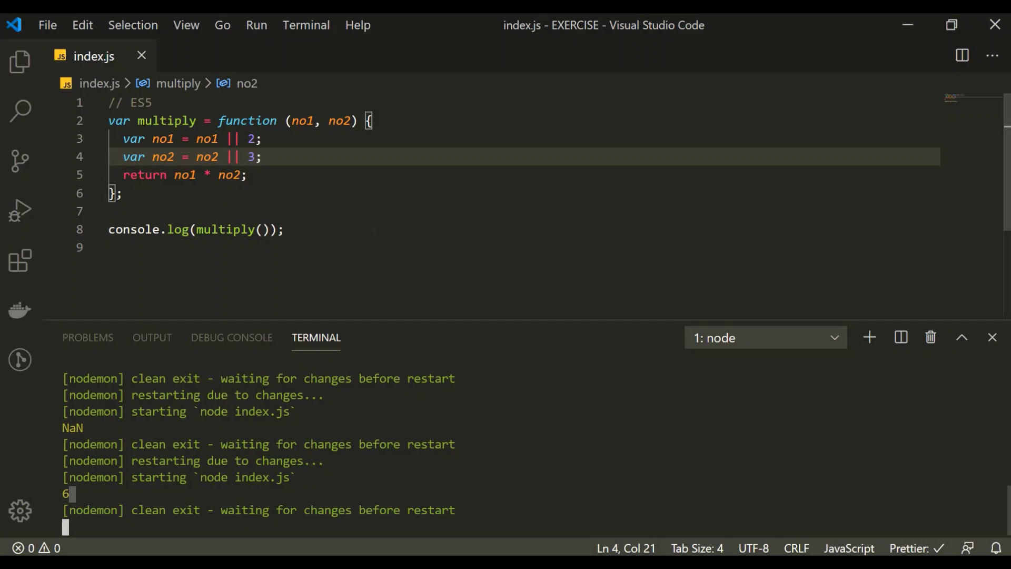
Step: Paste a copy of the ES5 block below the first console.log
{"action": "left_click_drag", "start_coordinate": [285, 229], "coordinate": [108, 102]}
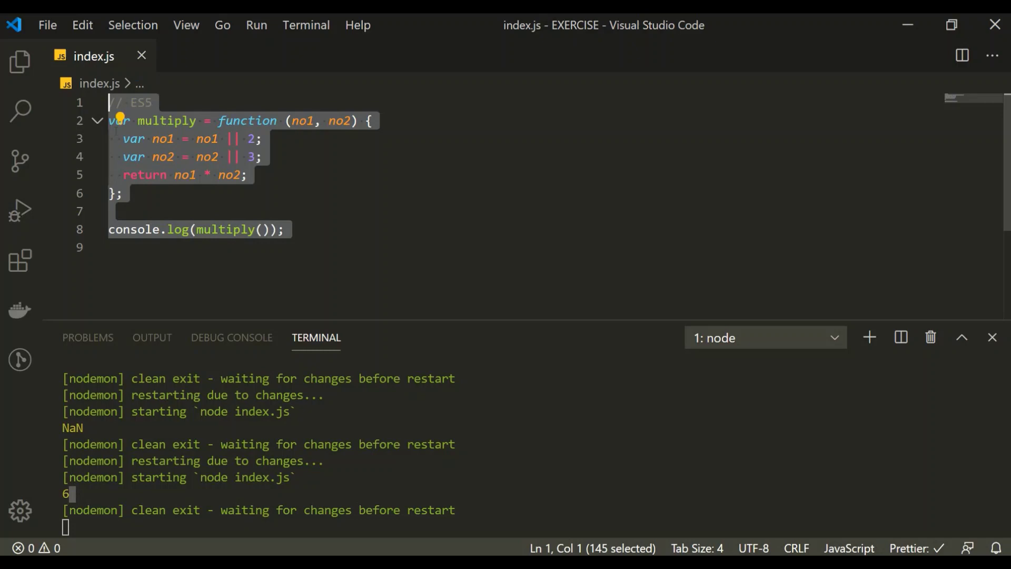
{"action": "left_click", "coordinate": [306, 229]}
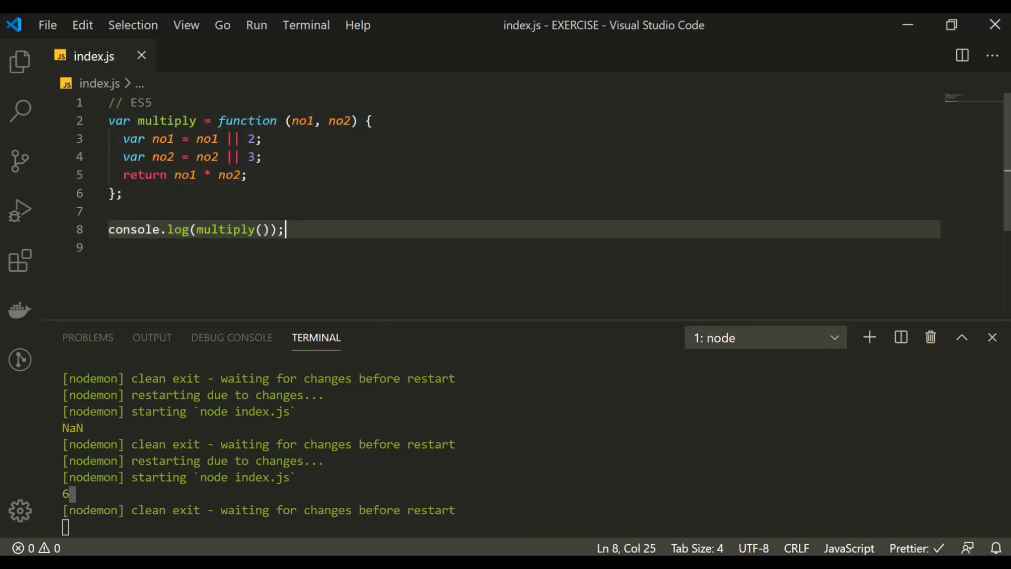
{"action": "key", "text": "Return"}
{"action": "key", "text": "Return"}
{"action": "type", "text": "// ES5 var multiply = function (no1, no2) {     var no1 = no1 || 2;     var no2 = no2 || 3;     return no1 * no2;   };    console.log(multiply());"}
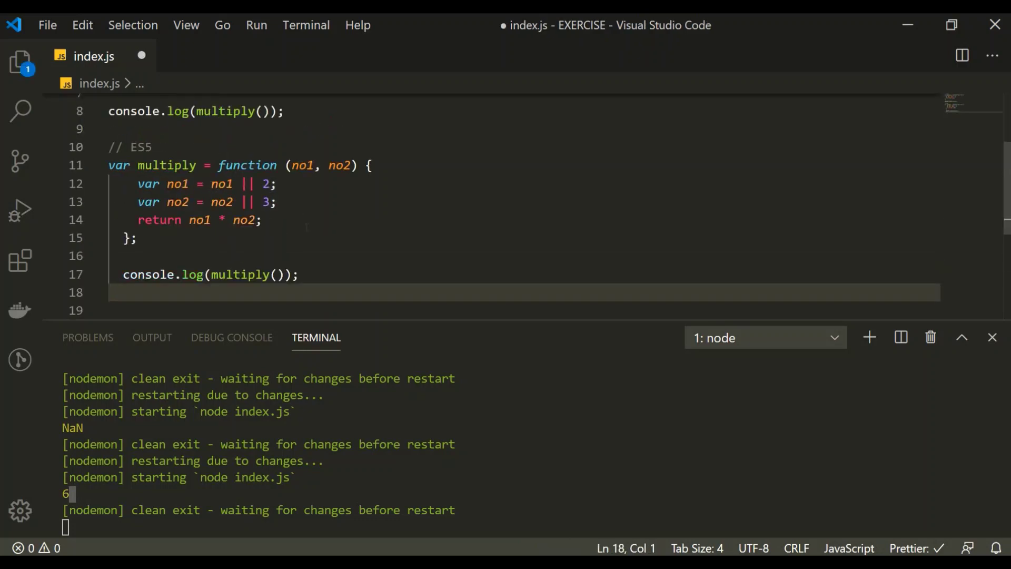
{"action": "key", "text": "ctrl+j"}
{"action": "scroll", "coordinate": [505, 237], "scroll_direction": "up", "scroll_amount": 2}
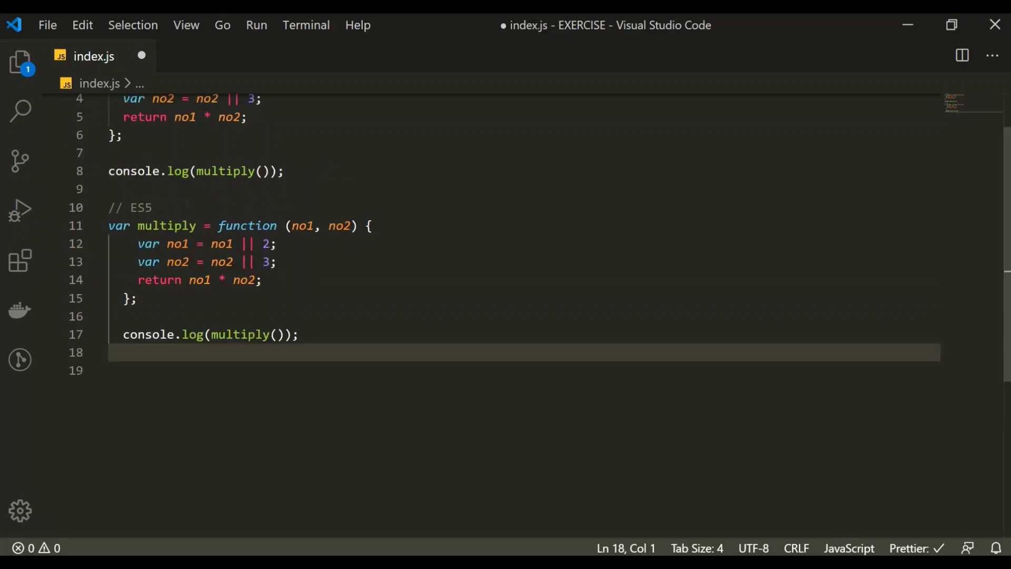
Step: Relabel the copy '// ES6' and give its parameters defaults no1 = 2, no2 = 3
{"action": "key", "text": "Up"}
{"action": "key", "text": "Up"}
{"action": "key", "text": "Up"}
{"action": "key", "text": "End"}
{"action": "key", "text": "BackSpace"}
{"action": "type", "text": "6"}
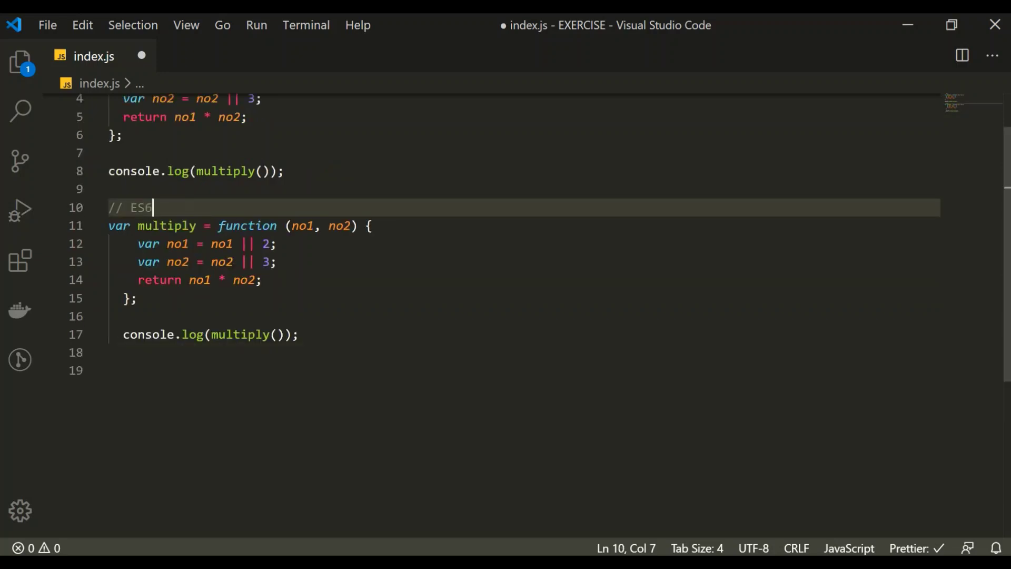
{"action": "key", "text": "Down"}
{"action": "key", "text": "ctrl+Right"}
{"action": "key", "text": "ctrl+Right"}
{"action": "key", "text": "ctrl+Right"}
{"action": "key", "text": "ctrl+Right"}
{"action": "key", "text": "ctrl+Right"}
{"action": "key", "text": "ctrl+Right"}
{"action": "key", "text": "Left"}
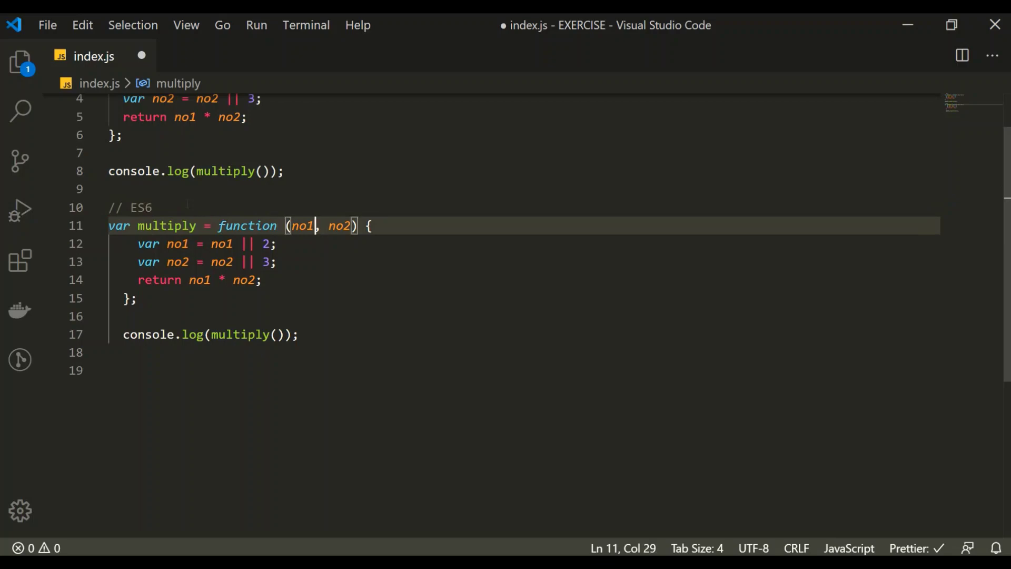
{"action": "type", "text": "= 2"}
{"action": "key", "text": "Right"}
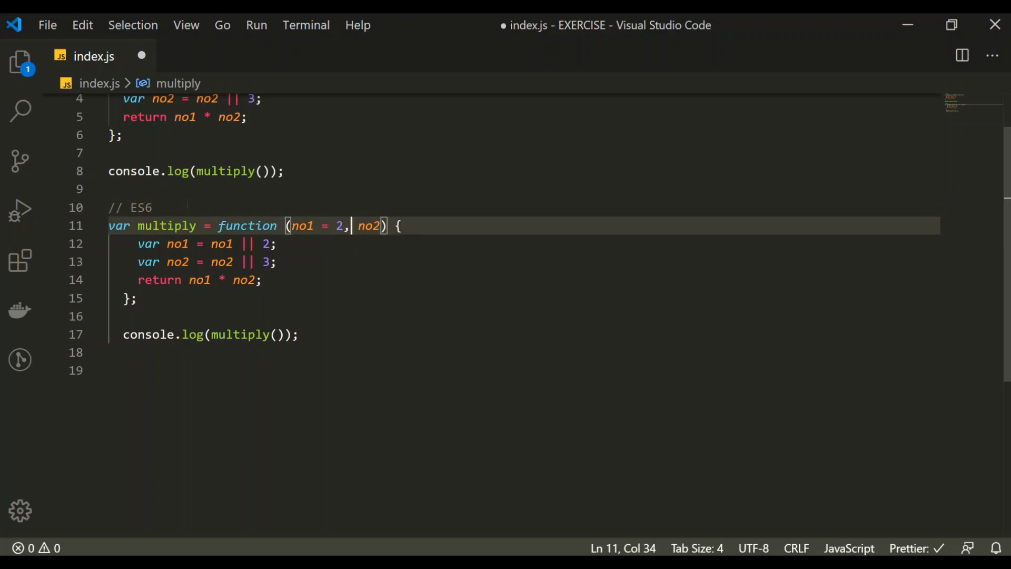
{"action": "key", "text": "Right"}
{"action": "key", "text": "Right"}
{"action": "key", "text": "Right"}
{"action": "key", "text": "Right"}
{"action": "type", "text": "= "}
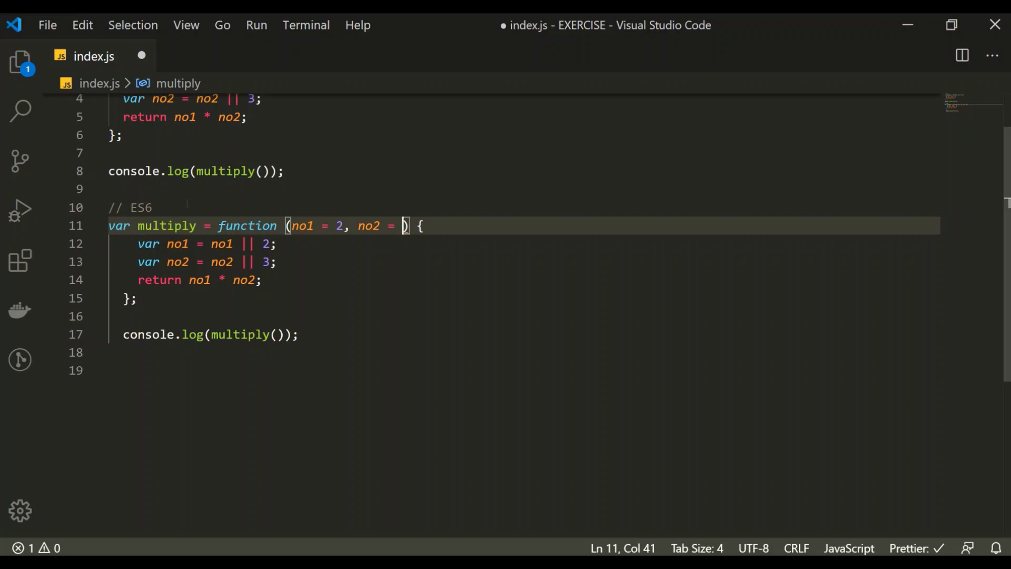
{"action": "type", "text": "3"}
Step: Delete the two fallback var lines from the ES6 copy and save
{"action": "key", "text": "Down"}
{"action": "key", "text": "Left"}
{"action": "key", "text": "ctrl+Left"}
{"action": "key", "text": "ctrl+Left"}
{"action": "key", "text": "ctrl+Left"}
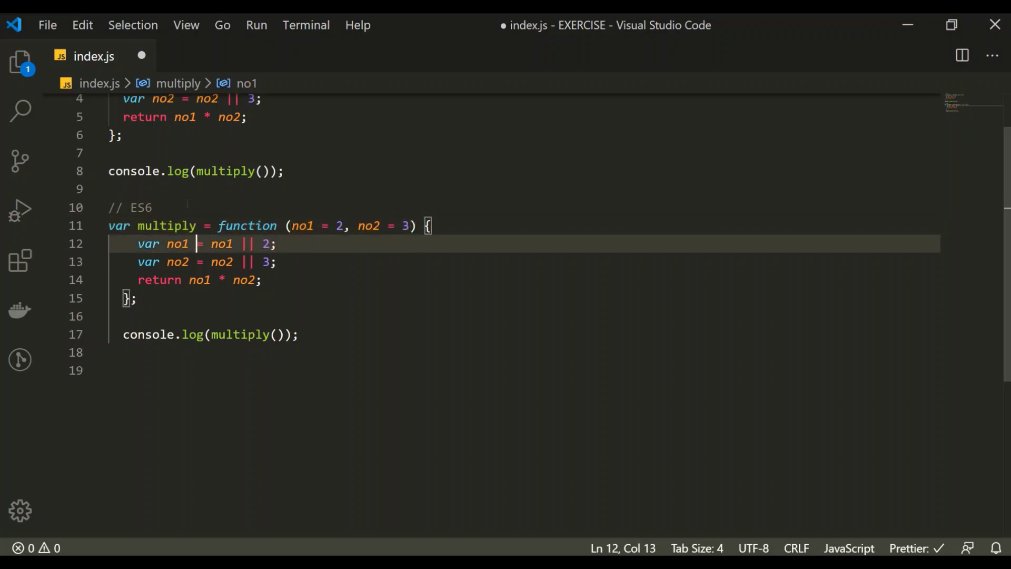
{"action": "key", "text": "ctrl+Left"}
{"action": "key", "text": "ctrl+Left"}
{"action": "key", "text": "shift+Down"}
{"action": "key", "text": "shift+Down"}
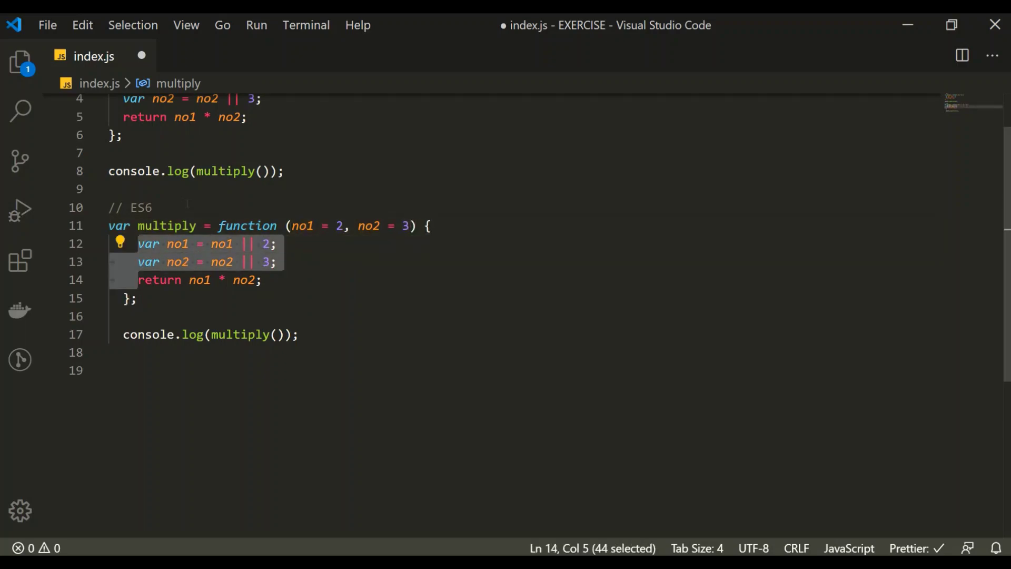
{"action": "key", "text": "Delete"}
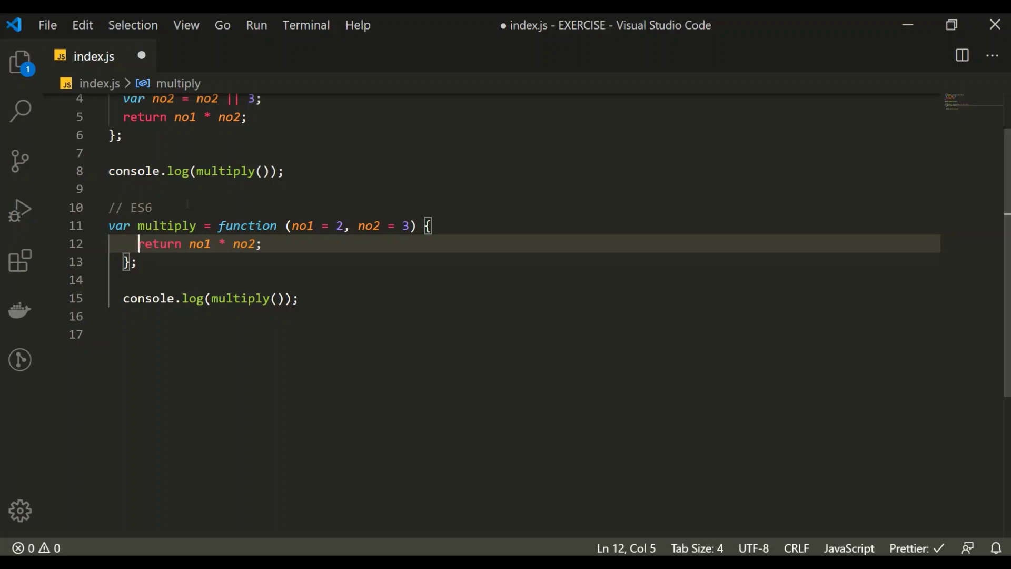
{"action": "key", "text": "Down"}
{"action": "key", "text": "Left"}
{"action": "key", "text": "Left"}
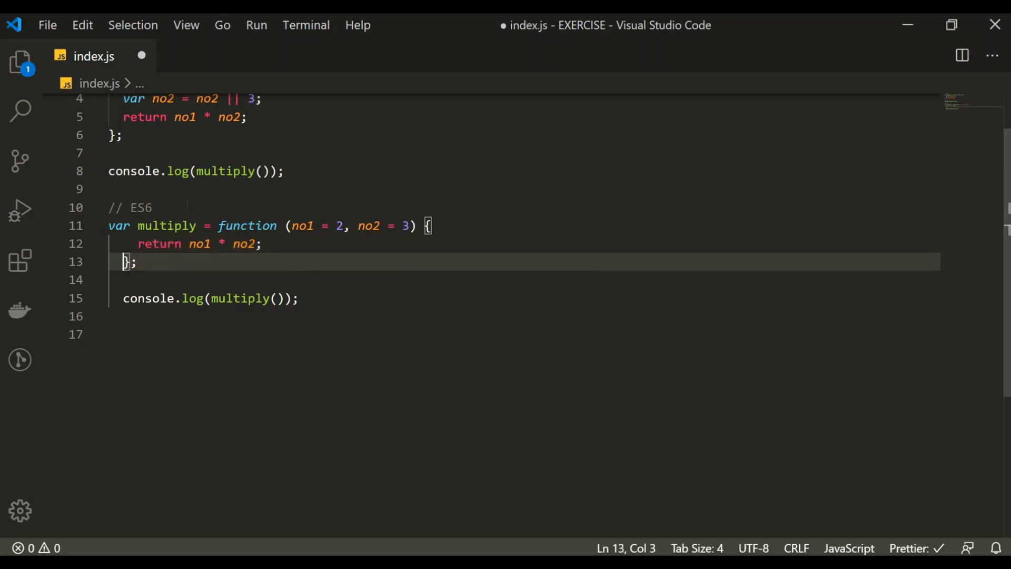
{"action": "key", "text": "Left"}
{"action": "key", "text": "Left"}
{"action": "key", "text": "ctrl+s"}
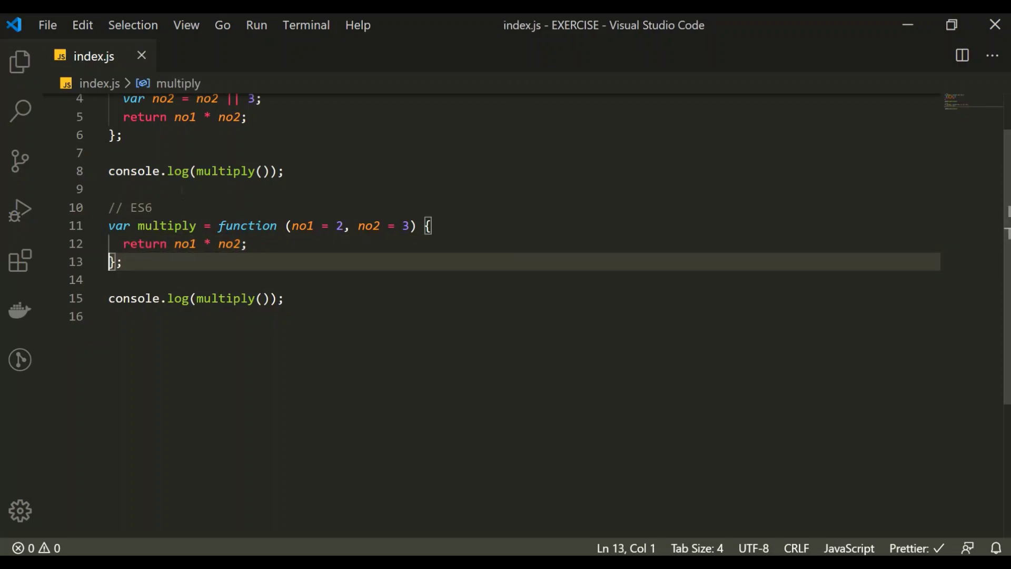
{"action": "key", "text": "ctrl+grave"}
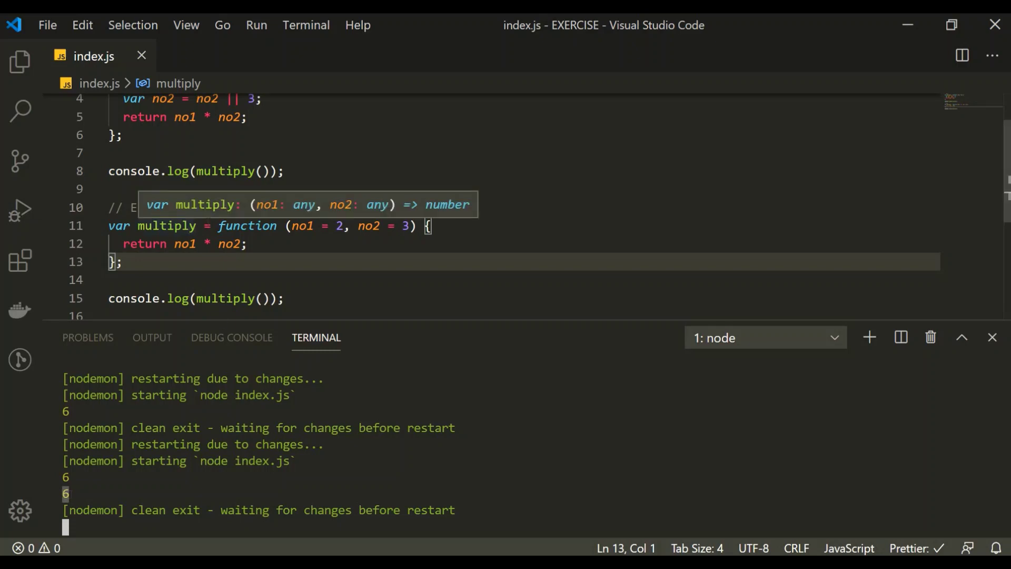
{"action": "key", "text": "ctrl+j"}
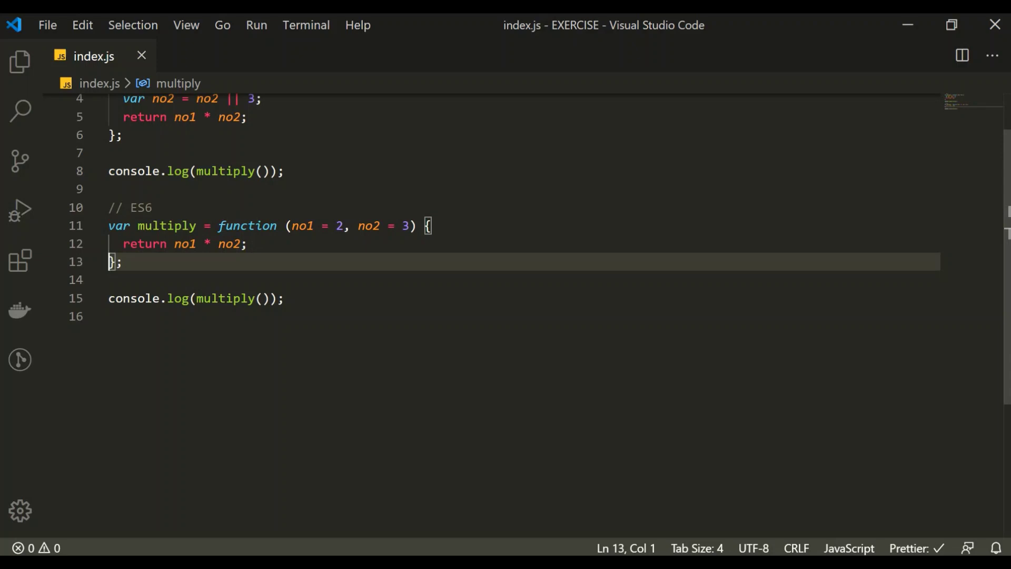
{"action": "scroll", "coordinate": [506, 237], "scroll_direction": "up", "scroll_amount": 1}
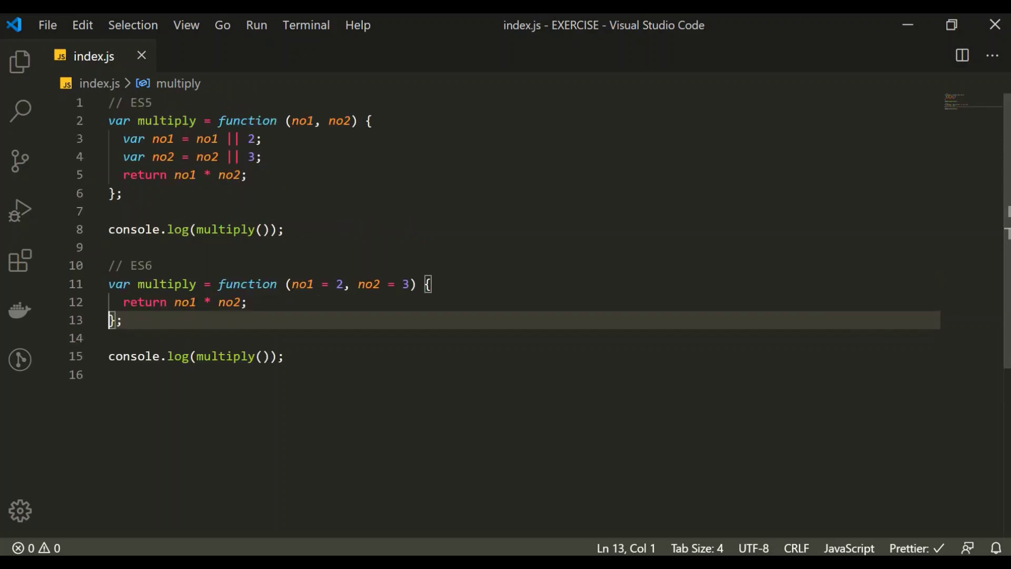
{"action": "left_click_drag", "start_coordinate": [292, 284], "coordinate": [410, 283]}
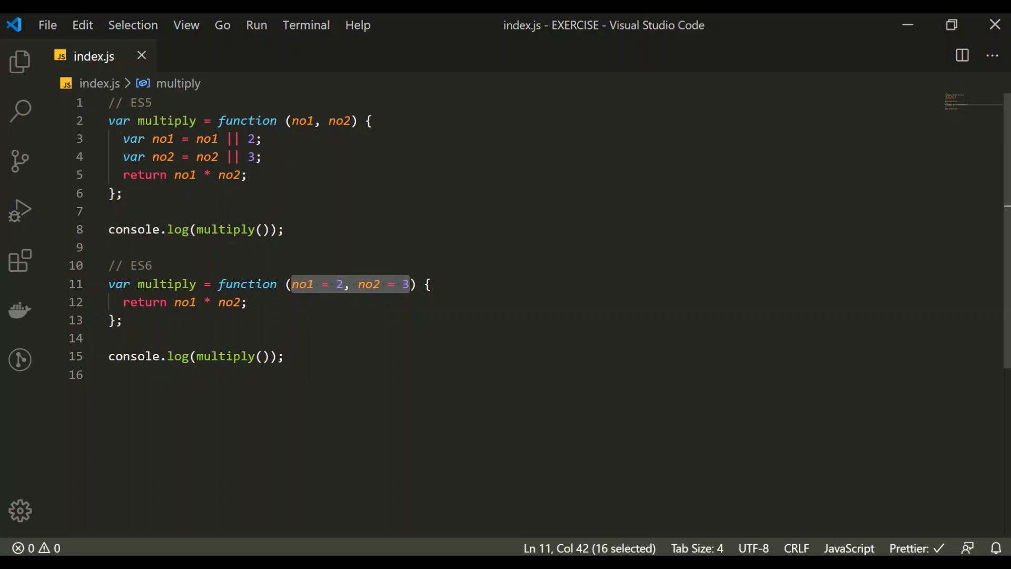
{"action": "left_click_drag", "start_coordinate": [115, 139], "coordinate": [196, 175]}
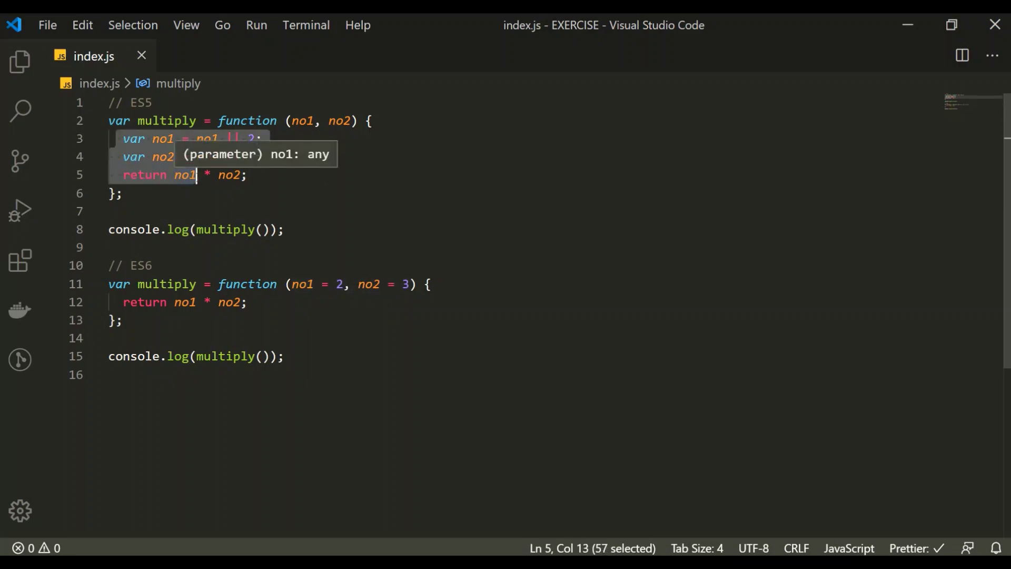
{"action": "left_click", "coordinate": [402, 213]}
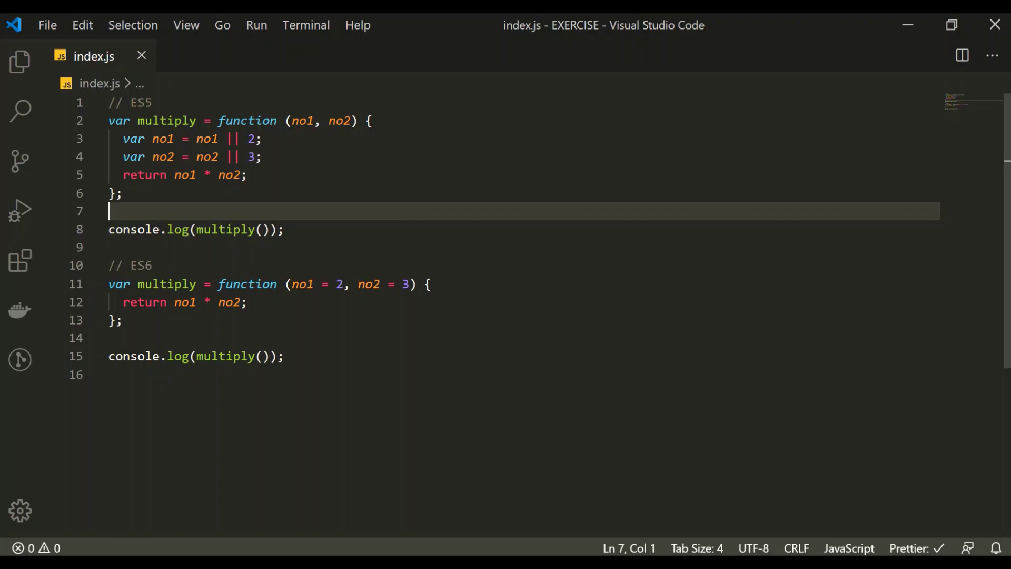